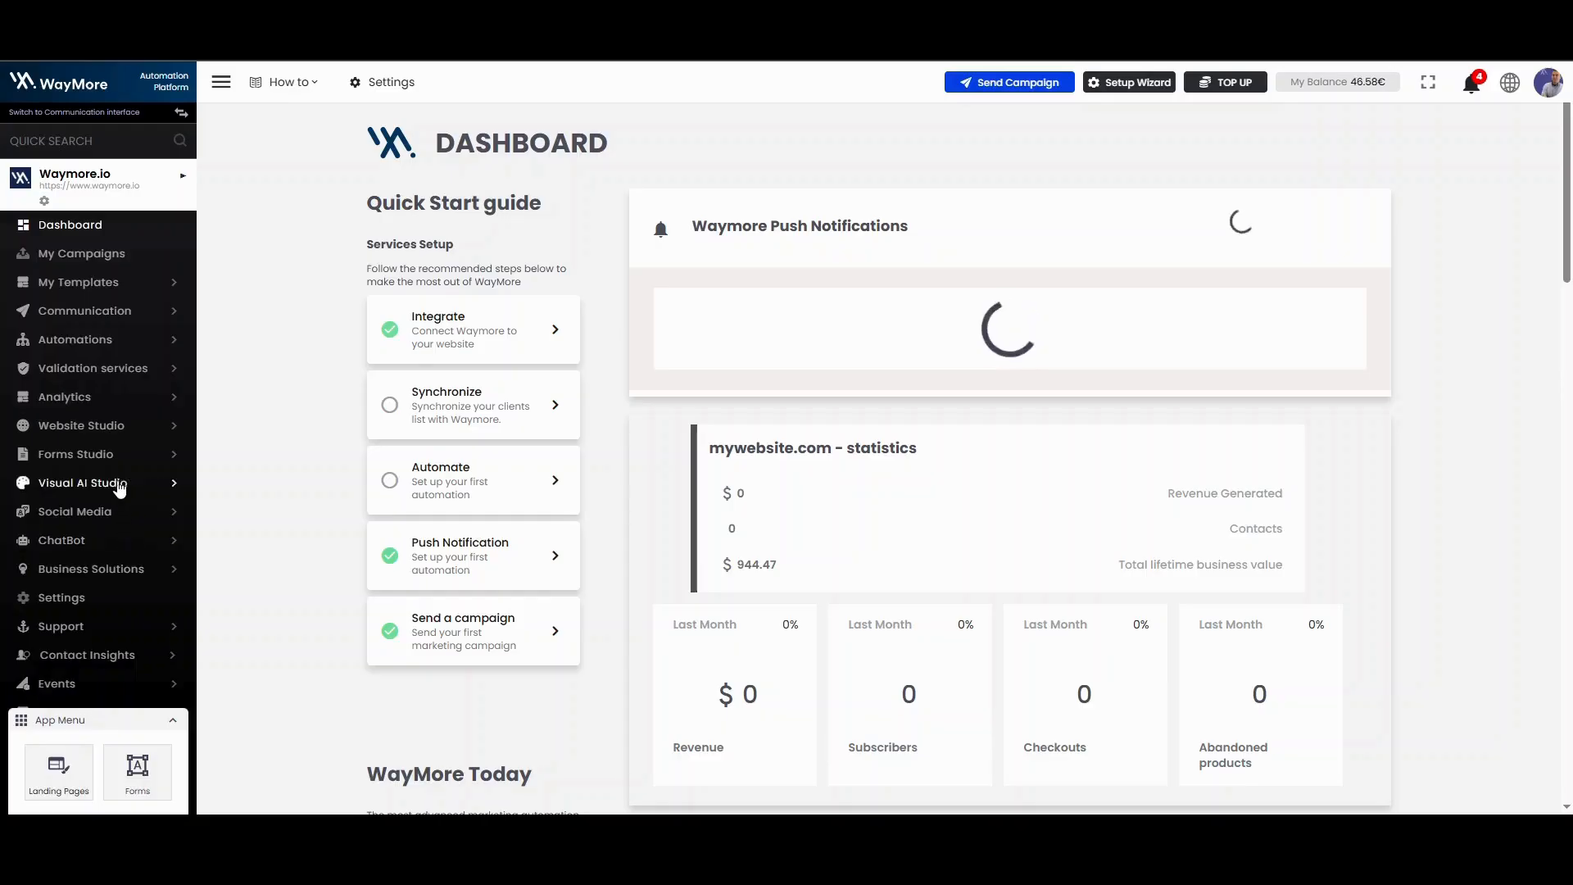
Step: Start a new AI Popups campaign in Website Studio with the Popup campaign type
{"action": "left_click", "coordinate": [115, 426]}
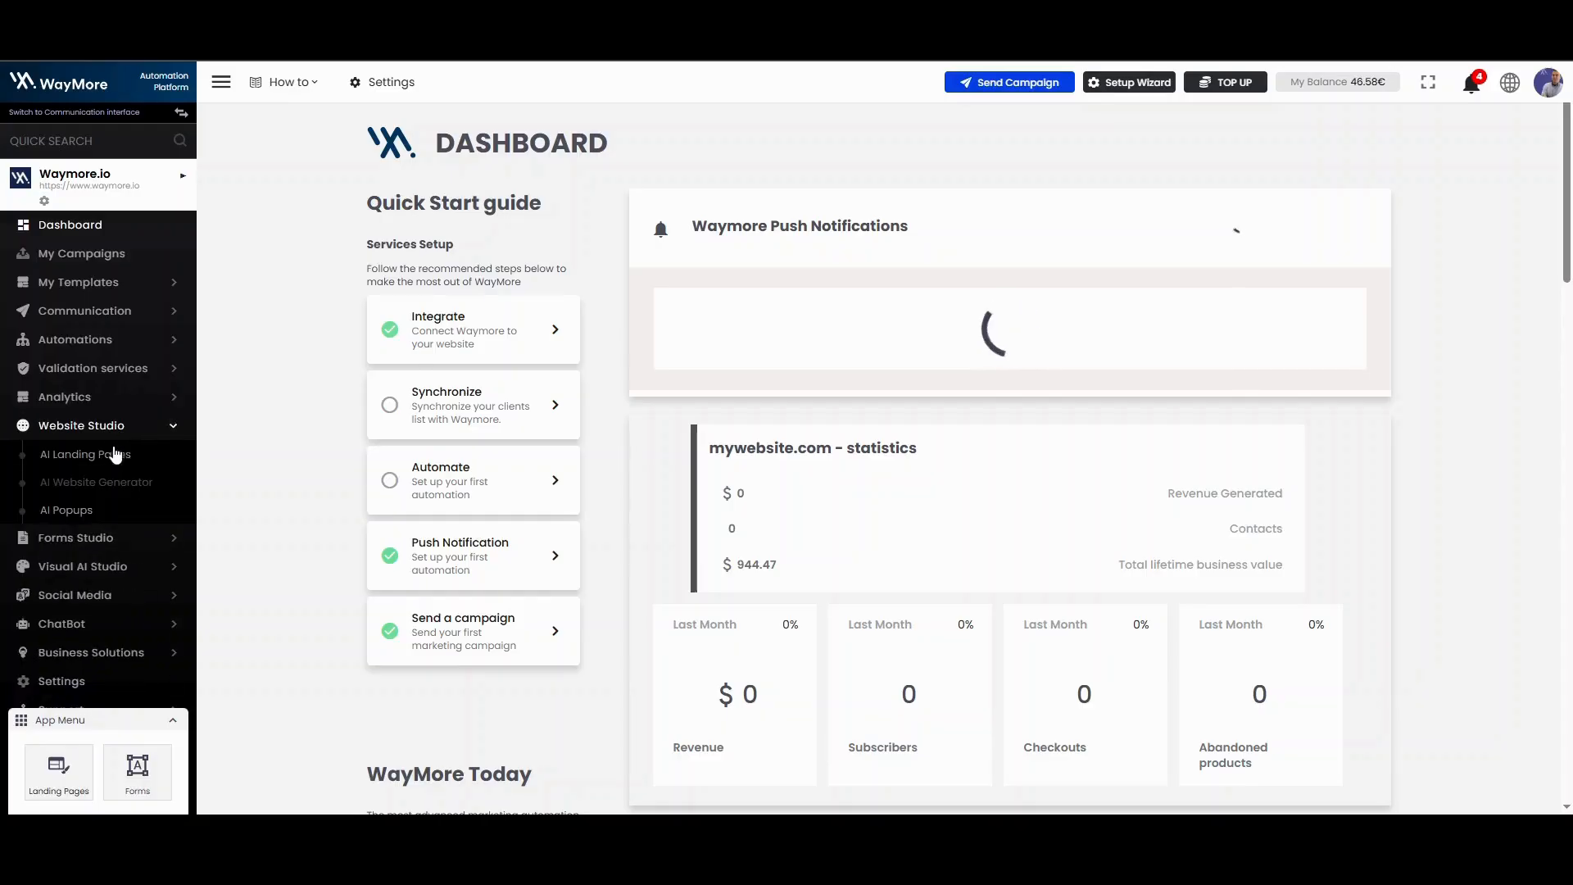
{"action": "left_click", "coordinate": [64, 514]}
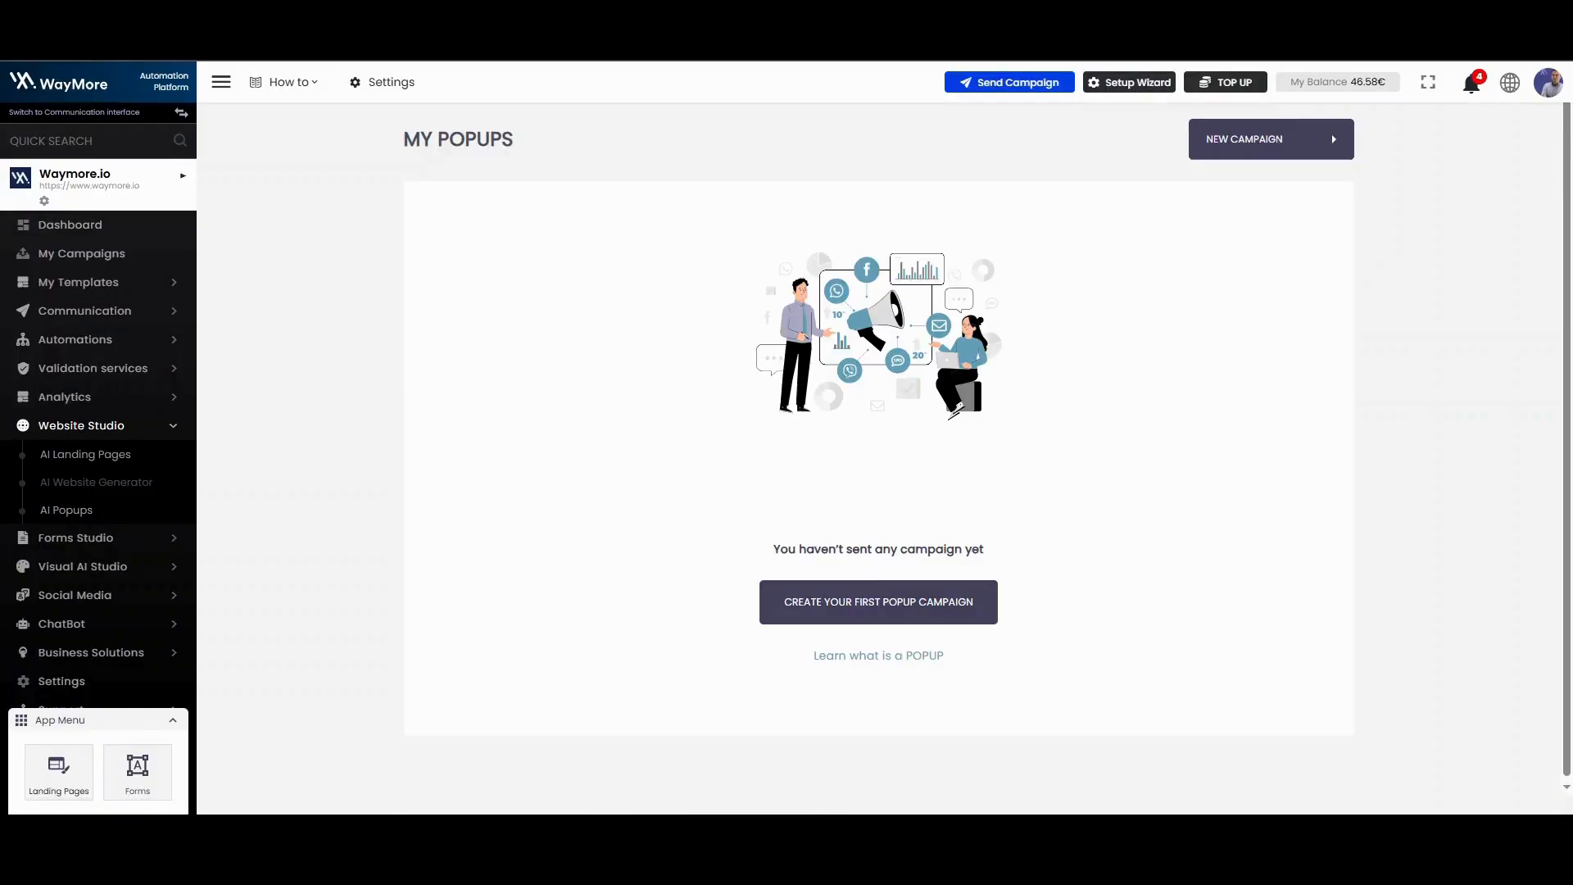
{"action": "left_click", "coordinate": [1280, 146]}
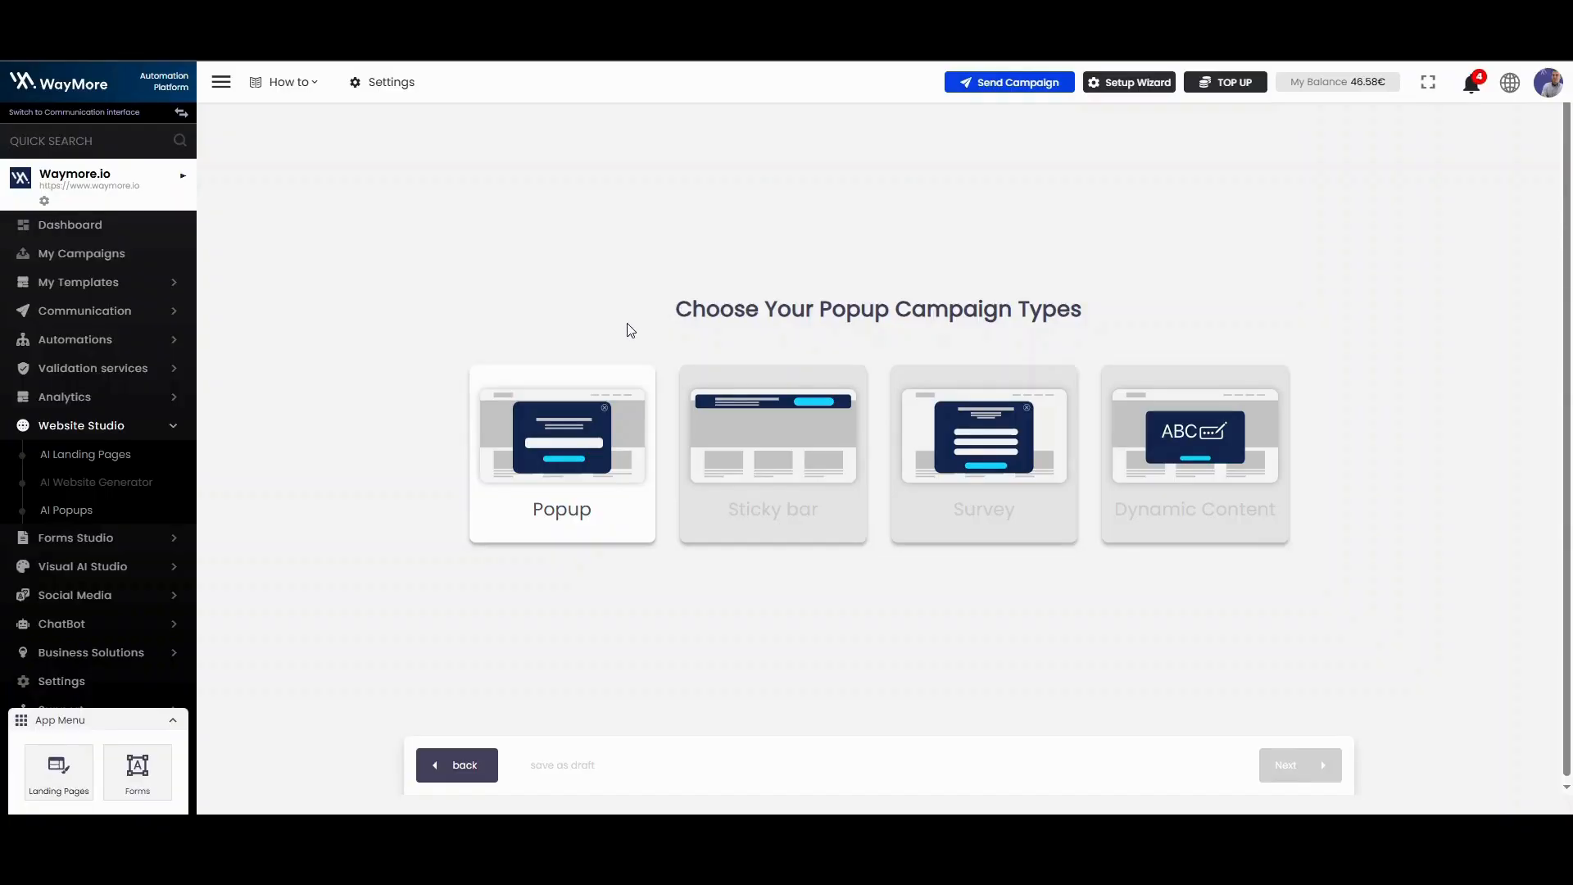
{"action": "left_click", "coordinate": [618, 531]}
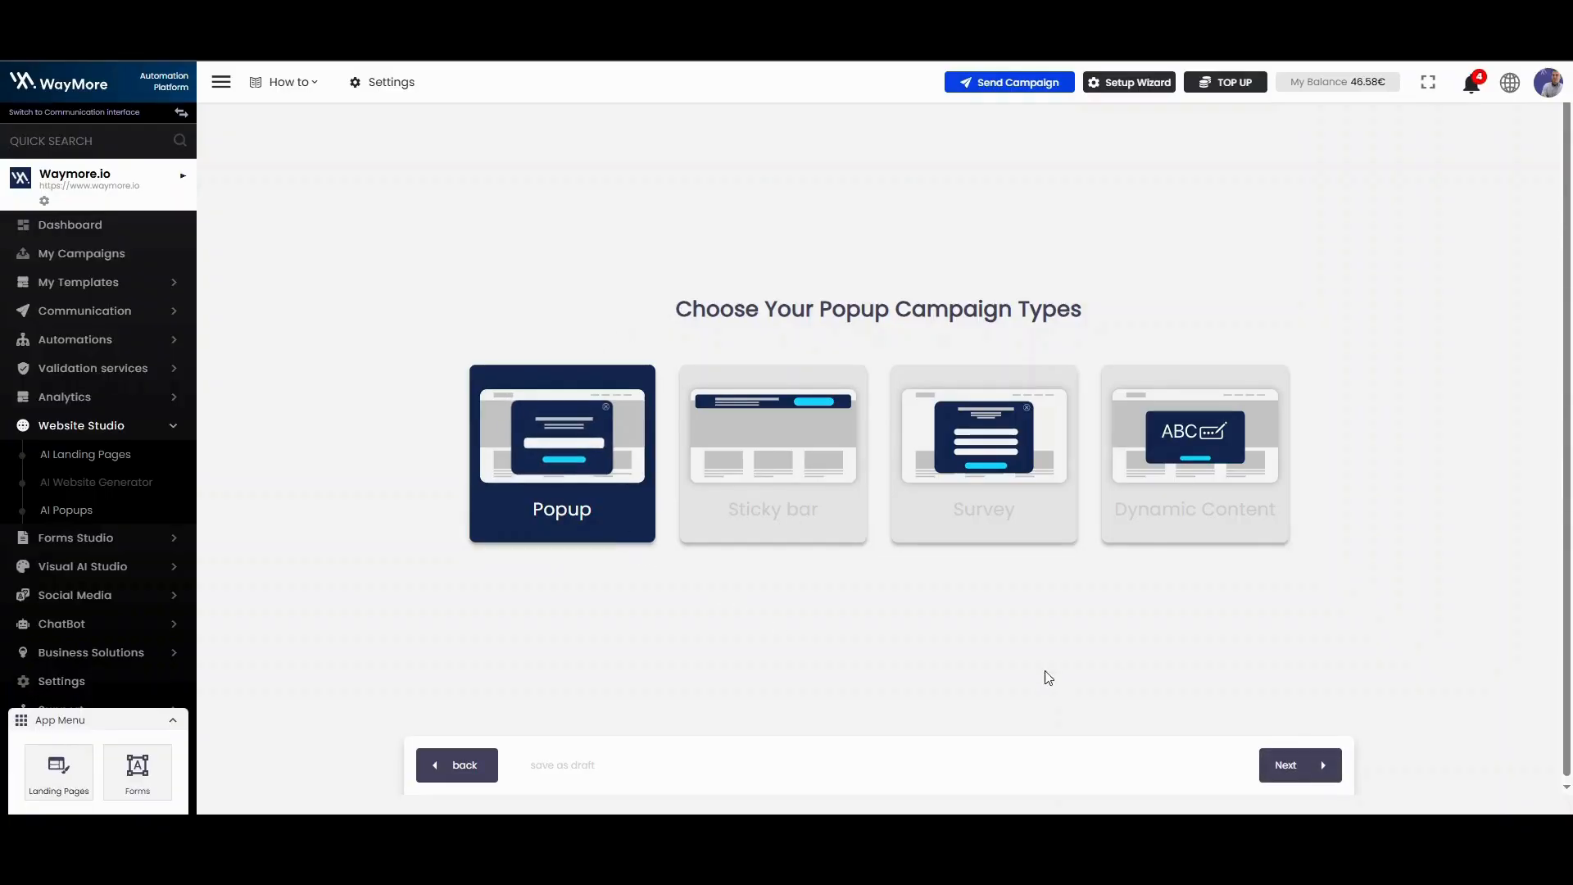
{"action": "left_click", "coordinate": [1296, 762]}
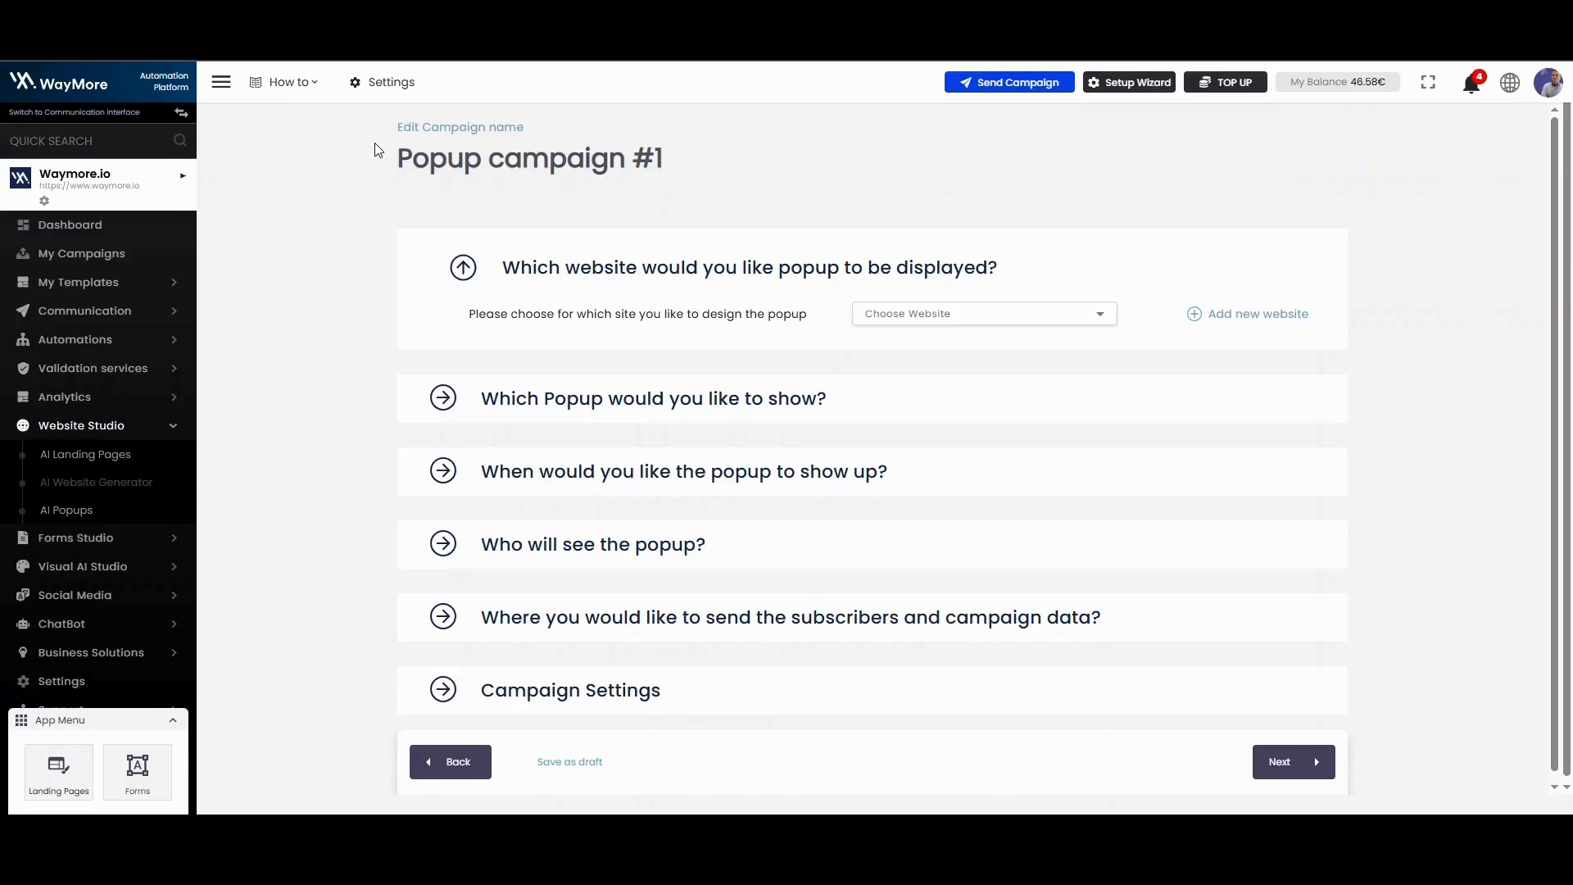
Step: Rename the campaign to "Test Popup Campaign"
{"action": "left_click", "coordinate": [434, 128]}
{"action": "triple_click", "coordinate": [881, 441]}
{"action": "type", "text": "Test Popup Campaign"}
{"action": "left_click", "coordinate": [890, 516]}
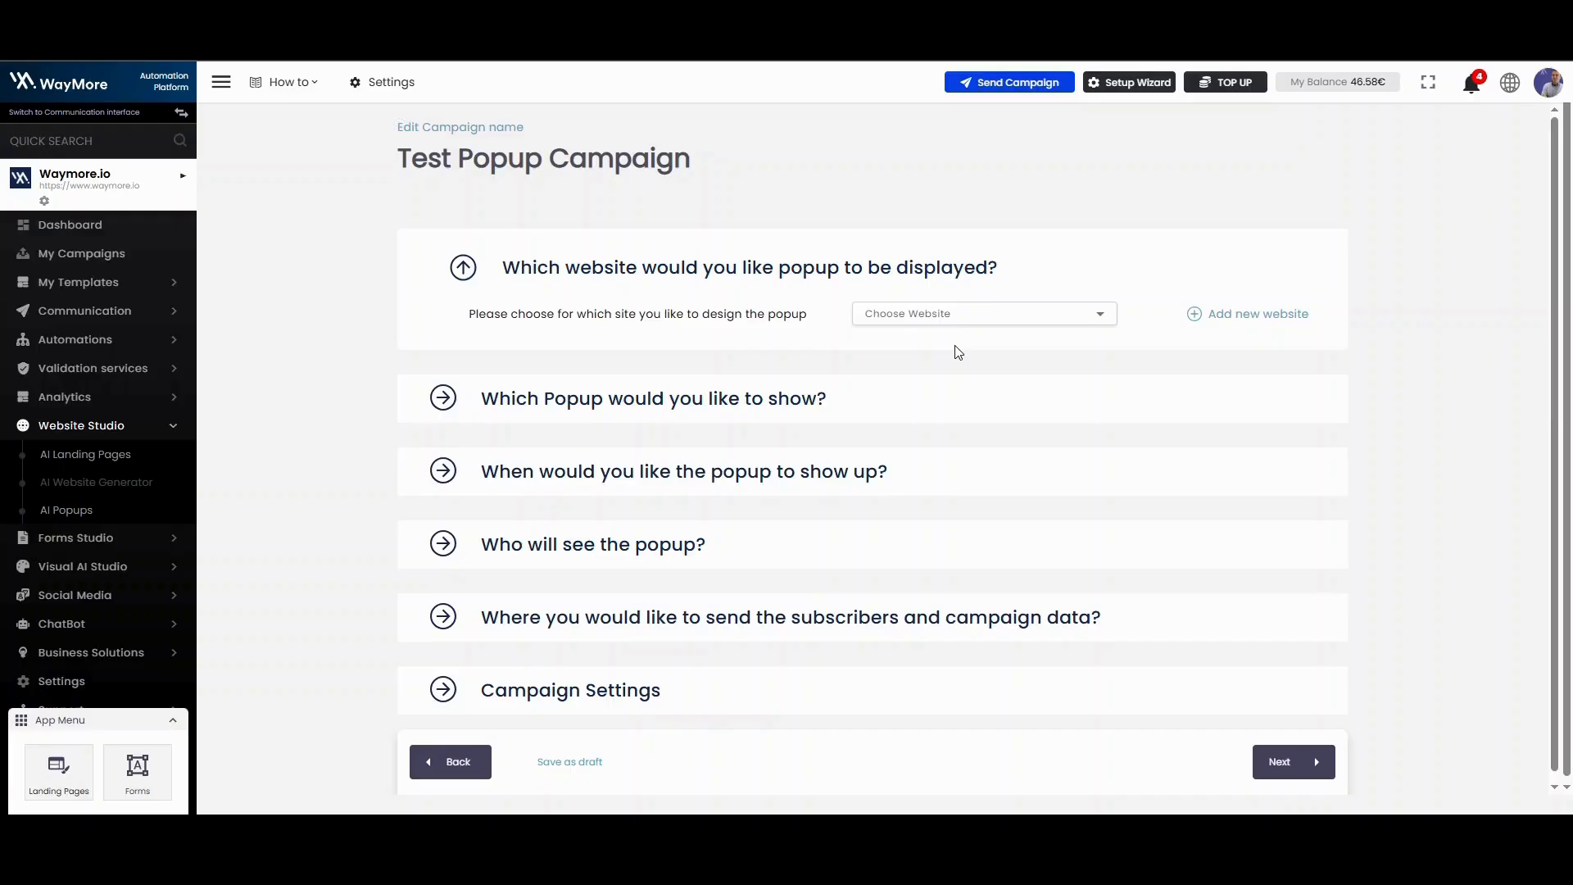
Step: Choose the website on which the popup is displayed and continue to the popup selection section
{"action": "left_click", "coordinate": [976, 321]}
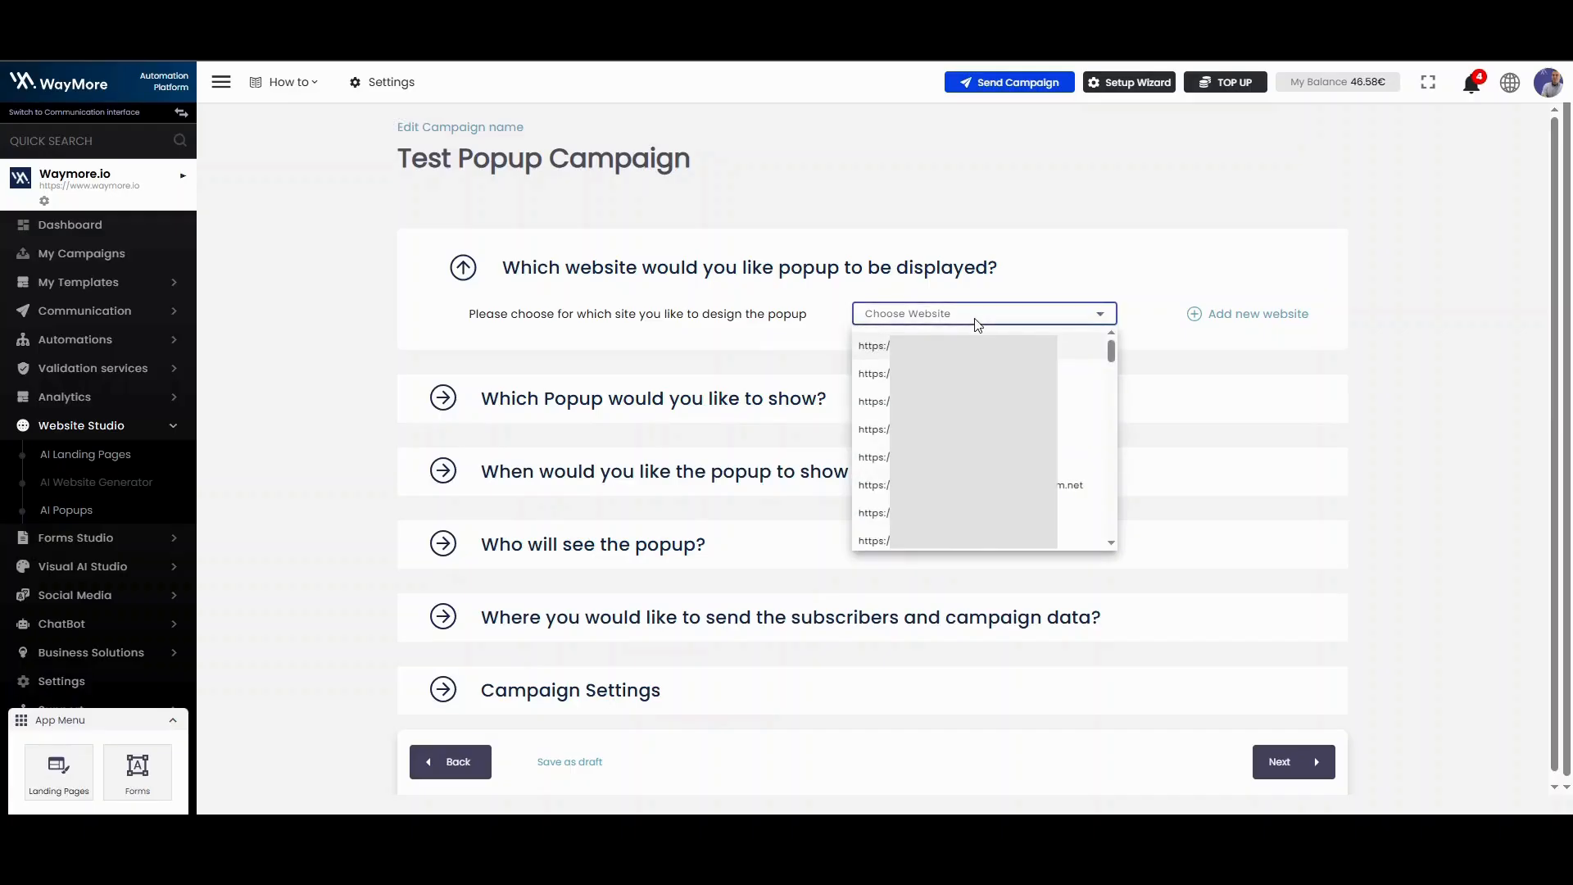
{"action": "scroll", "coordinate": [975, 409], "scroll_direction": "down", "scroll_amount": 2}
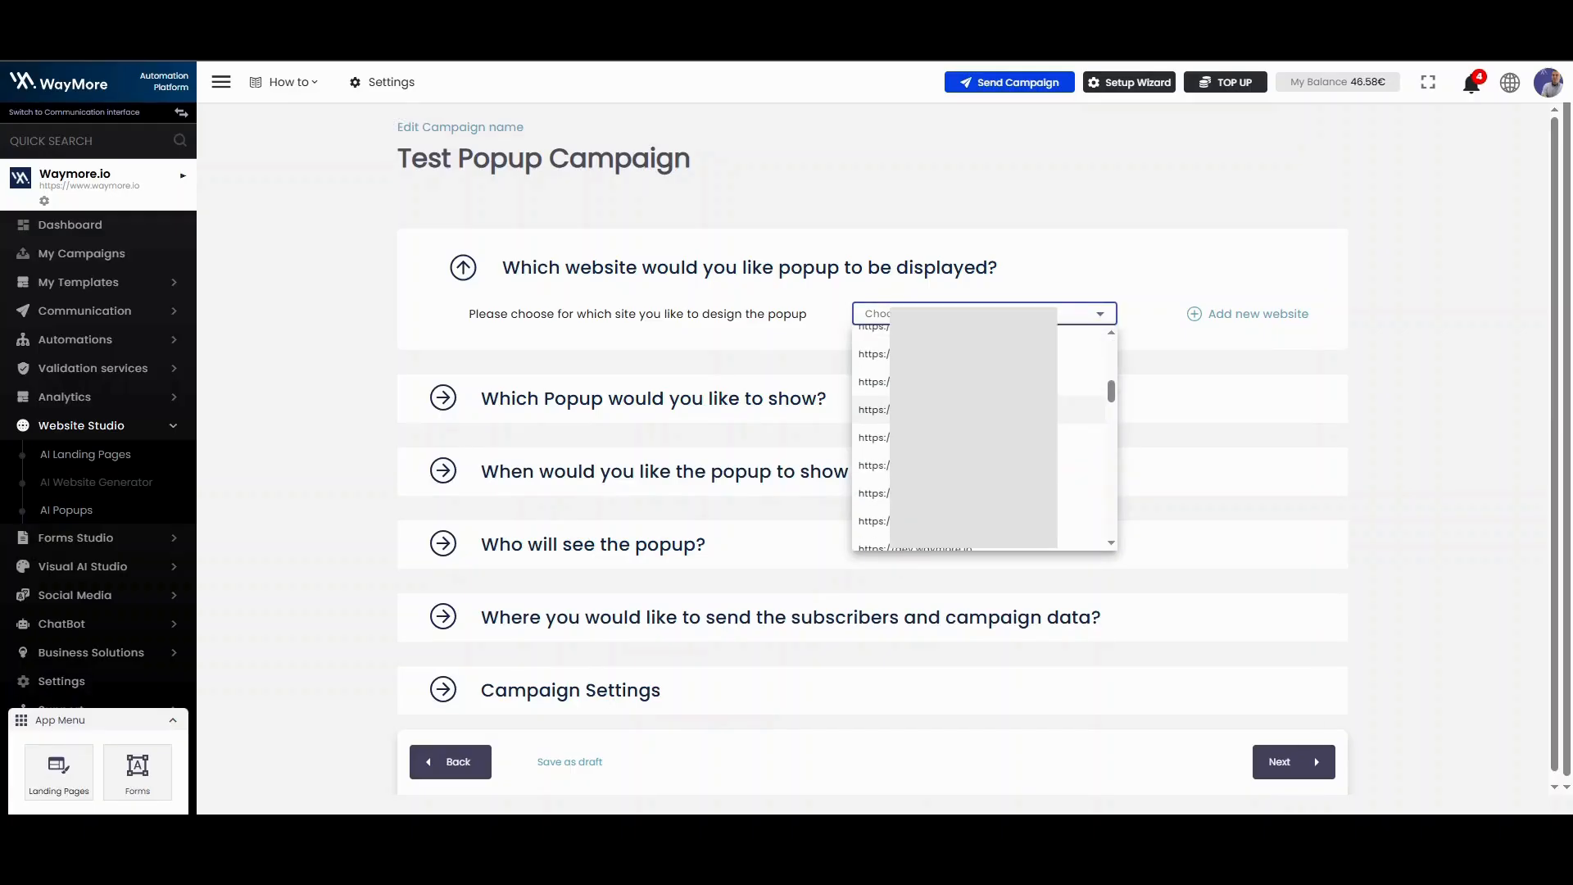
{"action": "left_click", "coordinate": [986, 411]}
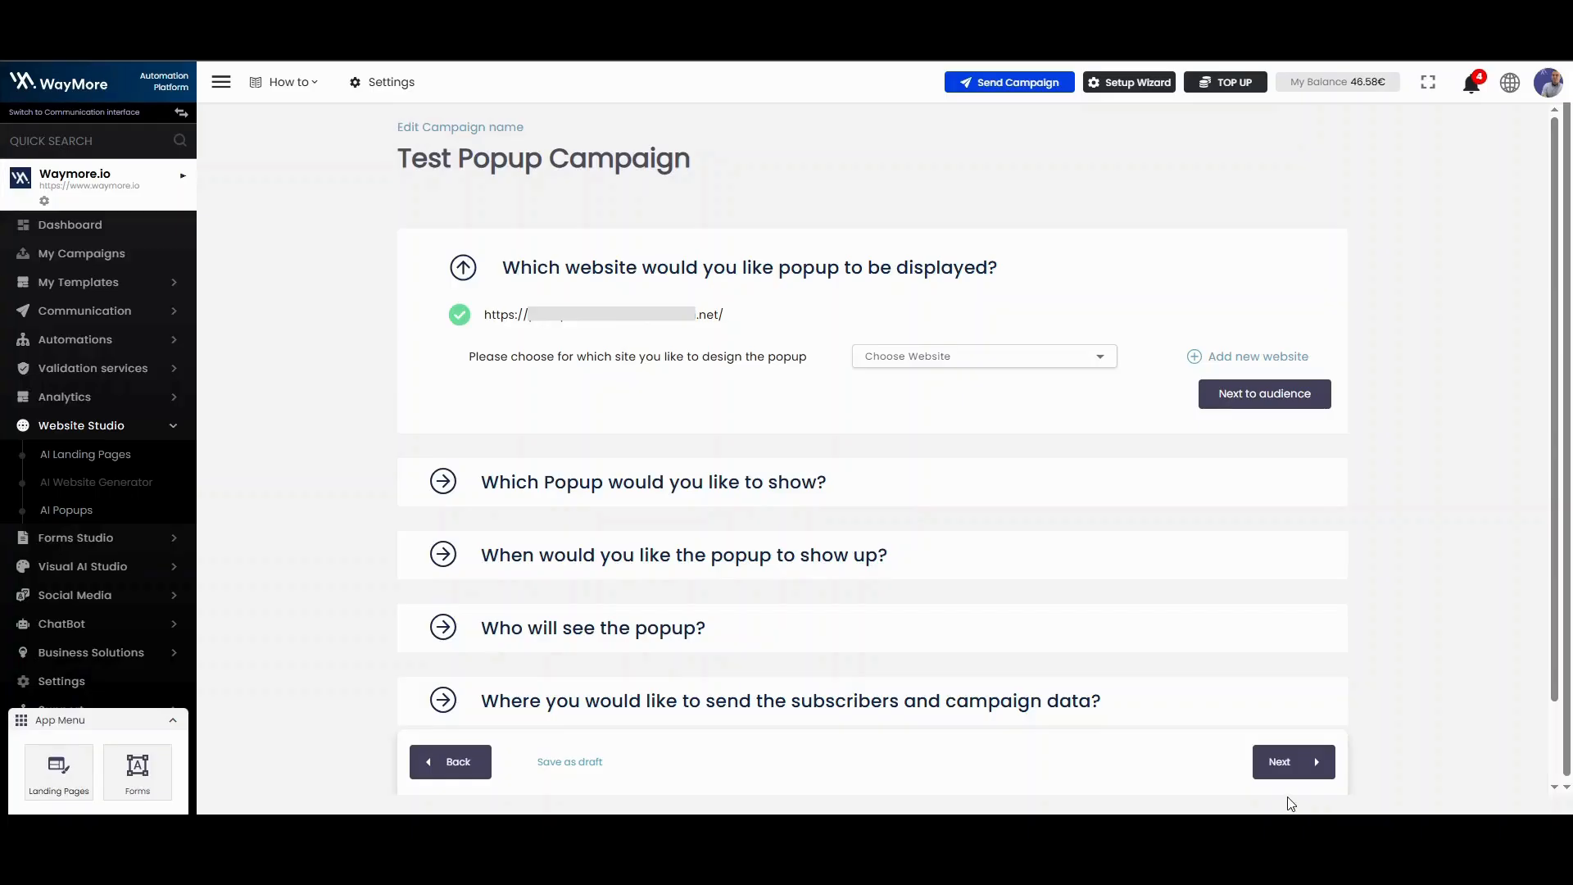
{"action": "left_click", "coordinate": [1292, 773]}
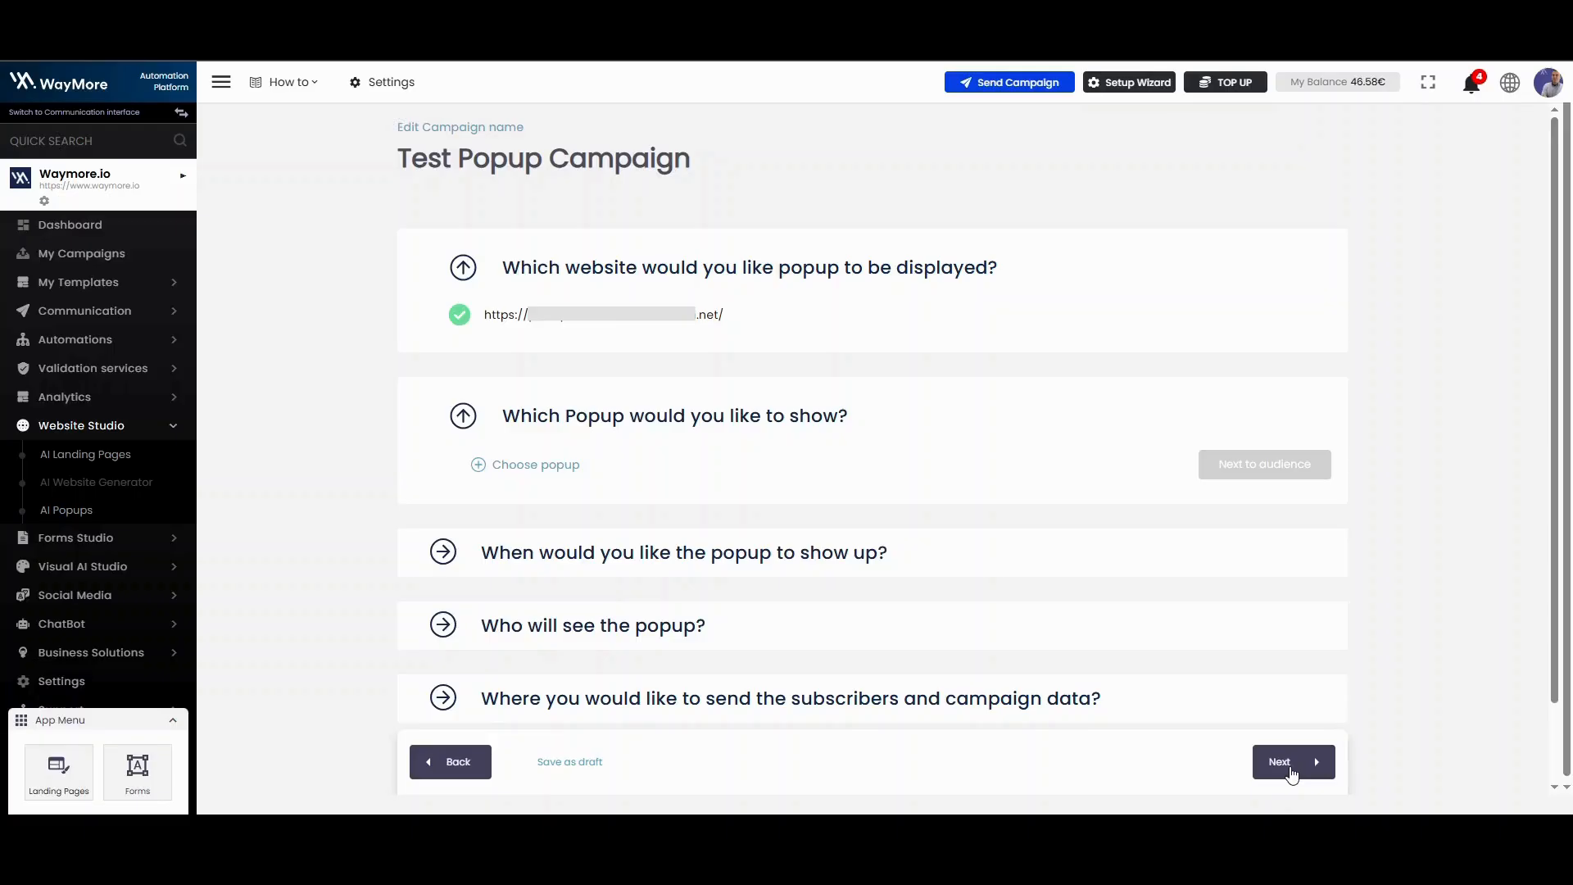
Step: Create a blank popup template named "Test newsletter template" for the campaign and open it in the builder
{"action": "left_click", "coordinate": [554, 465]}
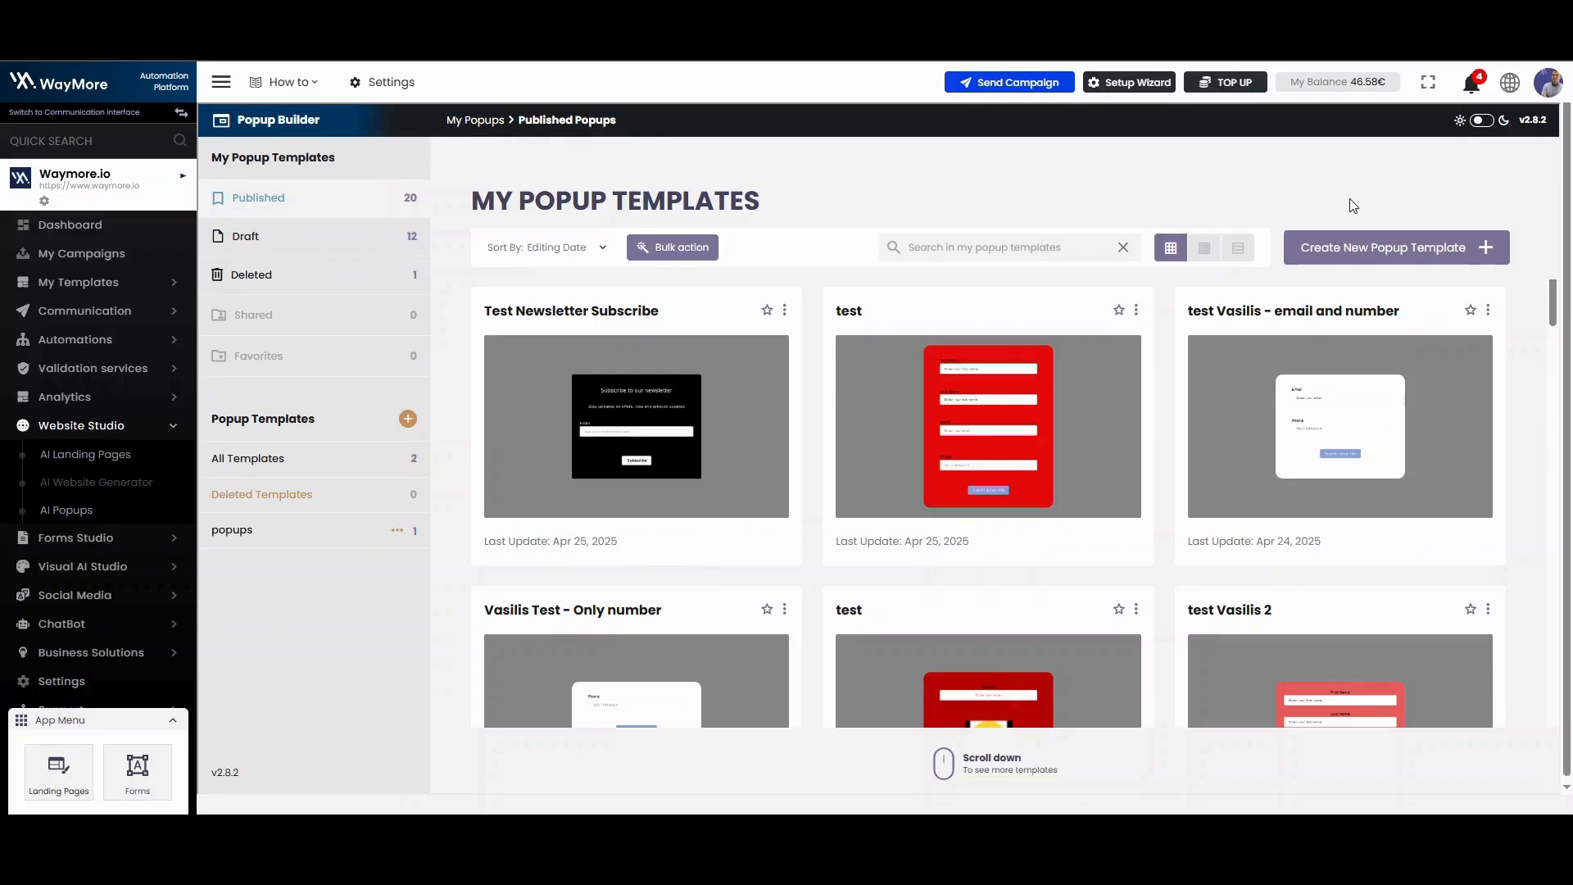
{"action": "left_click", "coordinate": [1361, 247]}
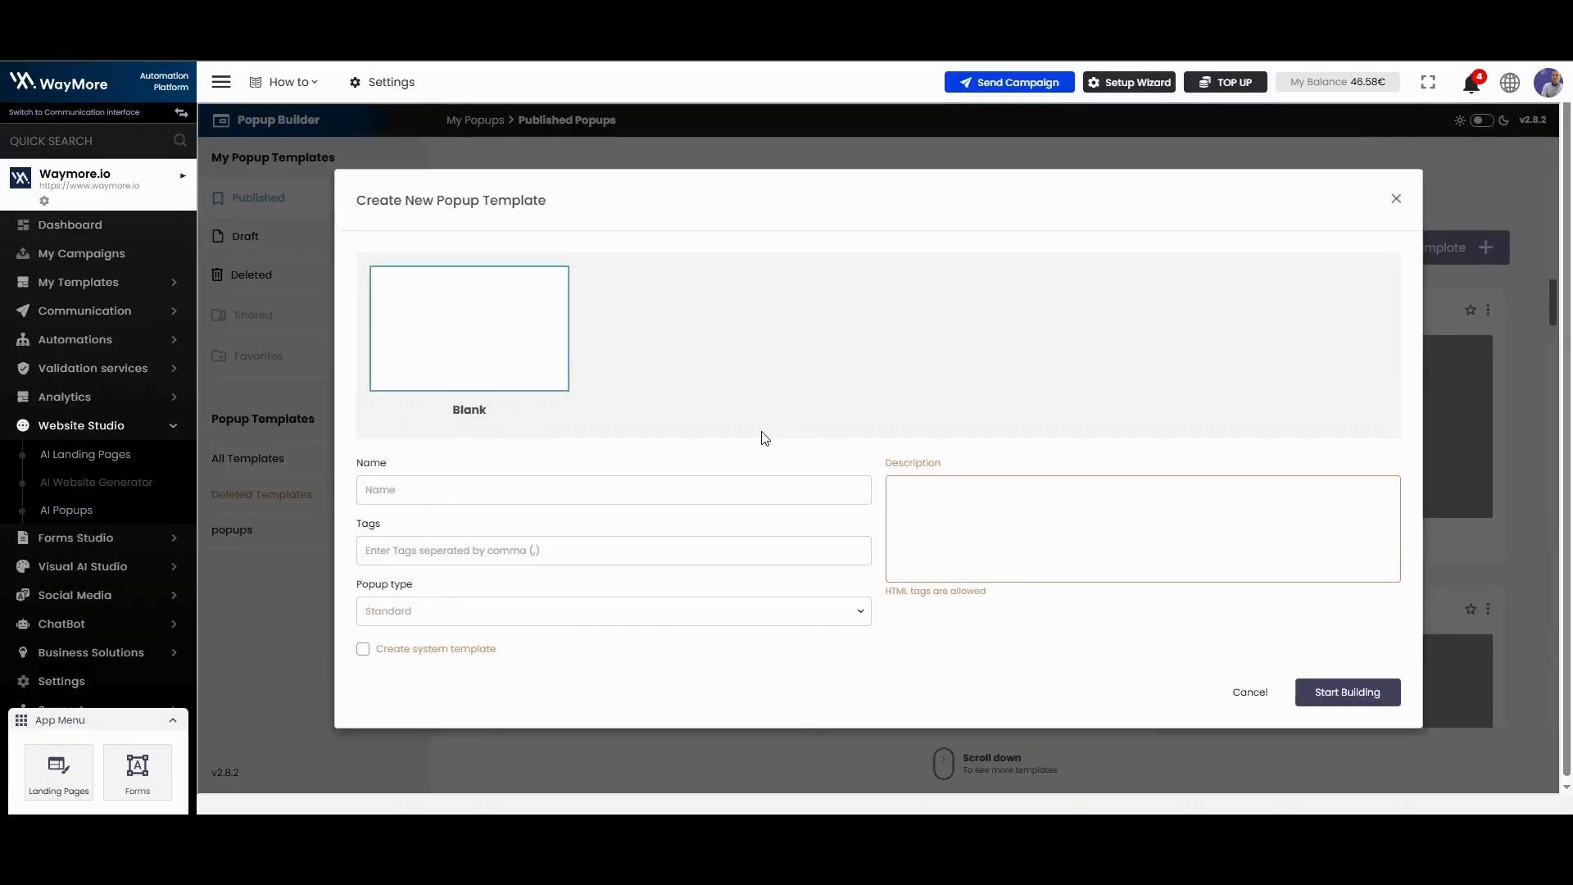
{"action": "left_click", "coordinate": [502, 489]}
{"action": "type", "text": "Test newsletter template"}
{"action": "left_click", "coordinate": [1329, 693]}
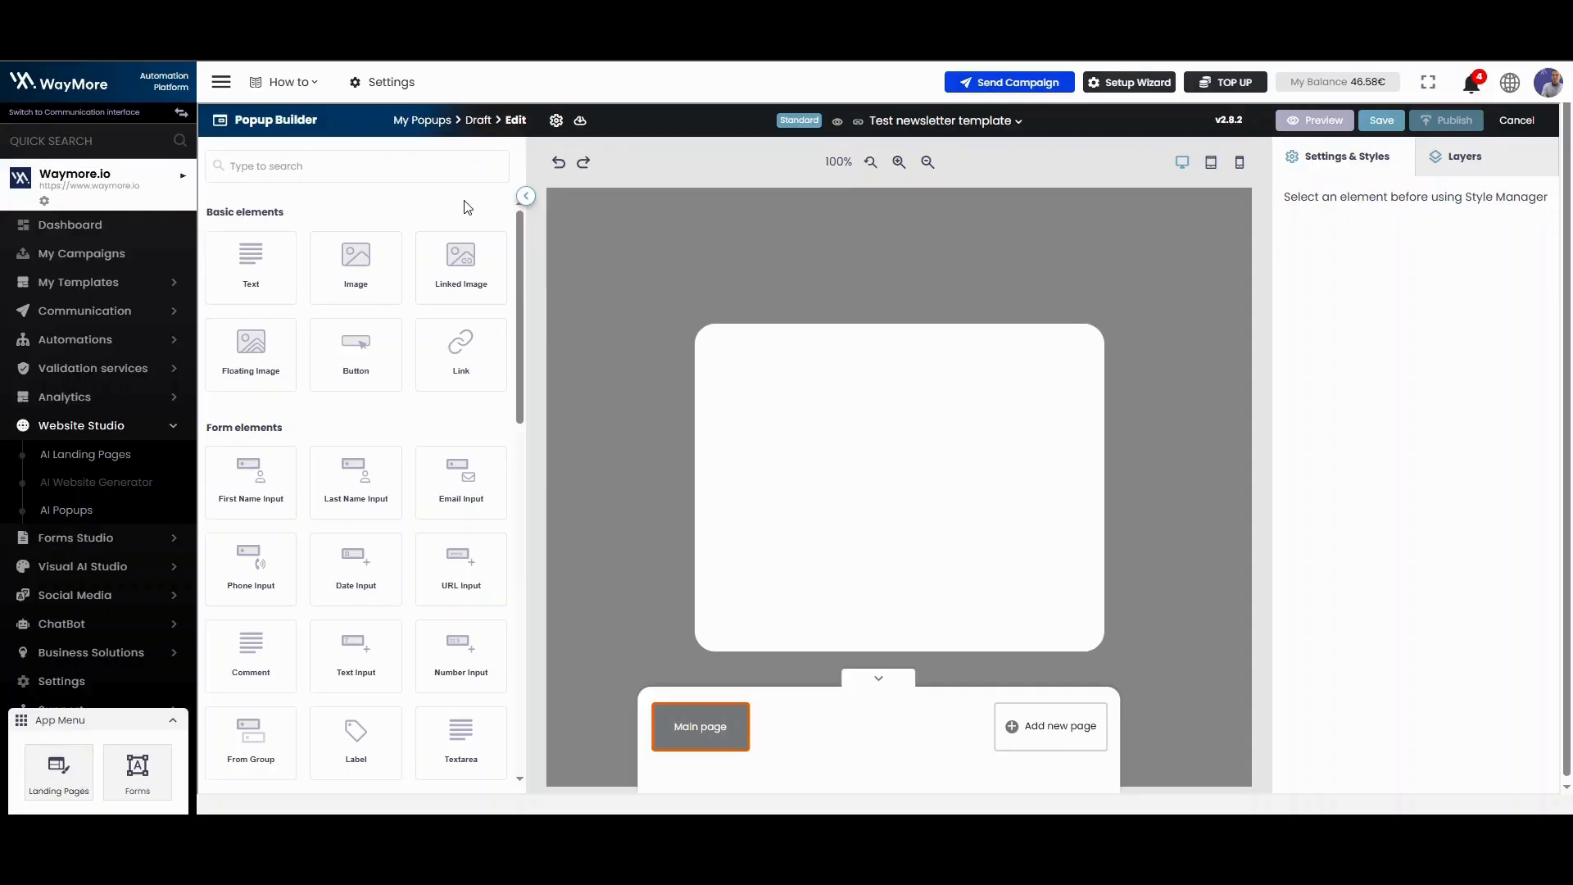
Step: Add a text block, a button and an email input to the blank popup
{"action": "left_click_drag", "start_coordinate": [251, 262], "coordinate": [959, 401]}
{"action": "left_click_drag", "start_coordinate": [399, 354], "coordinate": [931, 475]}
{"action": "left_click_drag", "start_coordinate": [461, 484], "coordinate": [802, 559]}
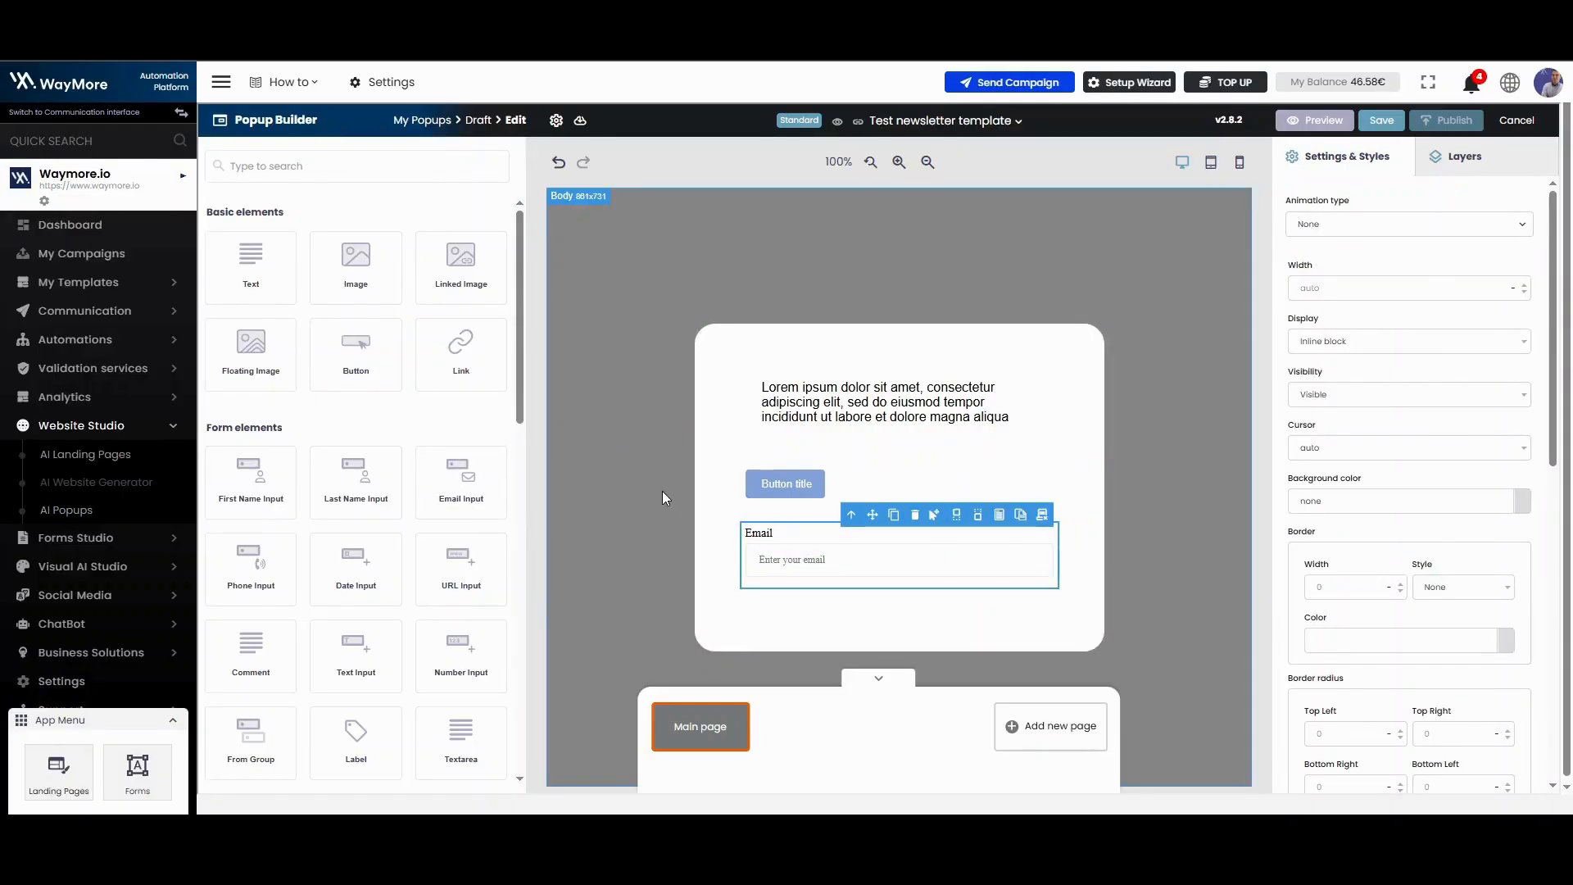
Step: Restyle the popup's button by picking a new colour in its style settings
{"action": "left_click", "coordinate": [765, 489]}
{"action": "scroll", "coordinate": [1462, 504], "scroll_direction": "down", "scroll_amount": 4}
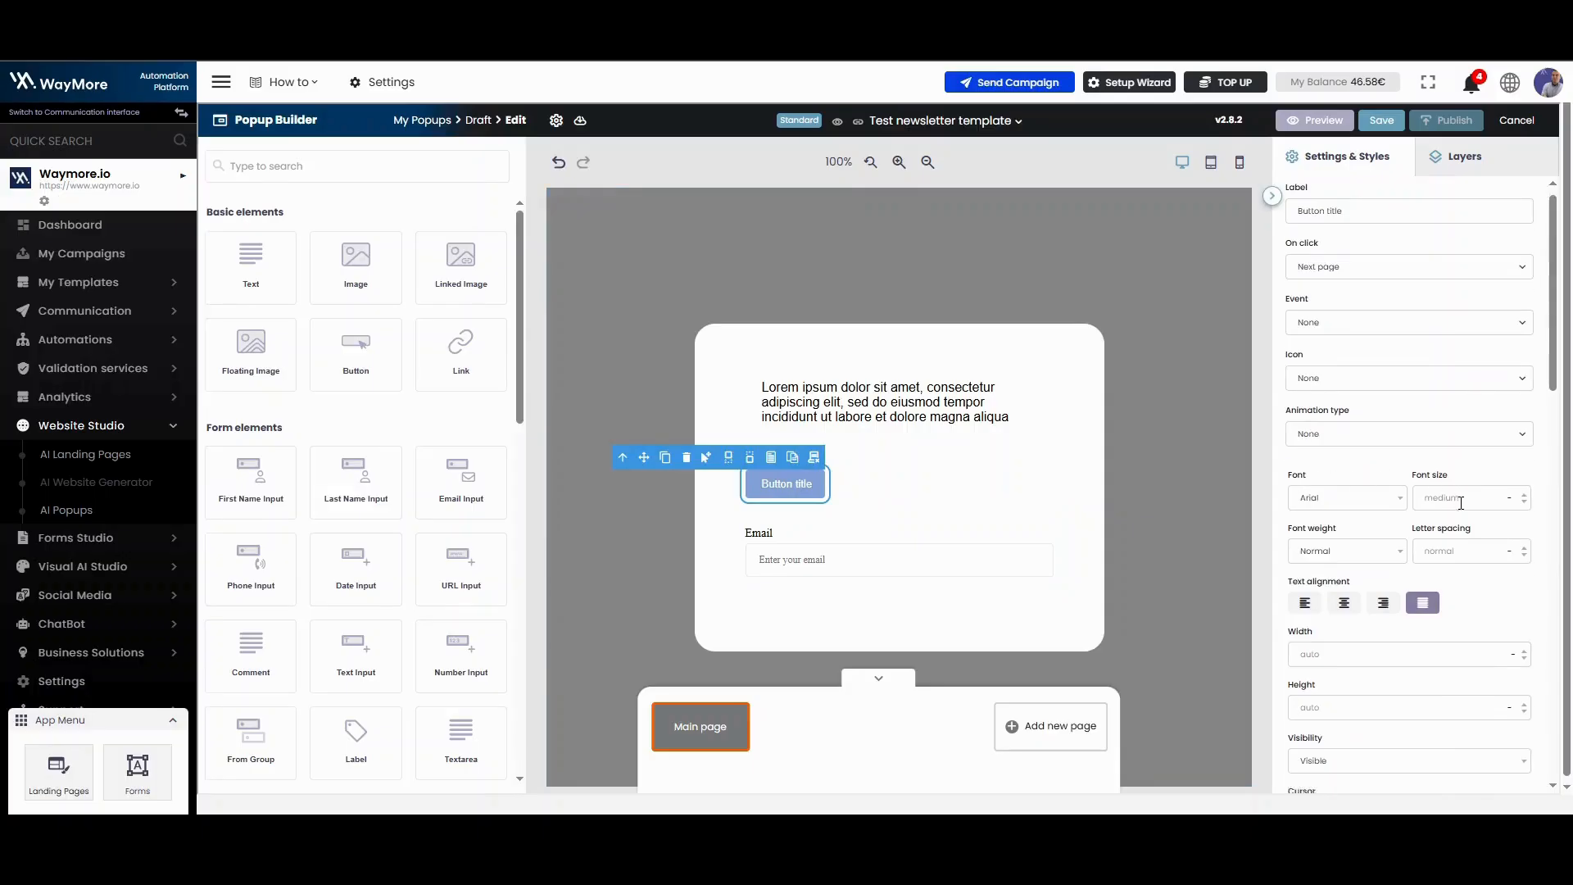
{"action": "left_click", "coordinate": [1522, 656]}
{"action": "left_click_drag", "start_coordinate": [1397, 500], "coordinate": [1373, 557]}
{"action": "left_click", "coordinate": [1537, 625]}
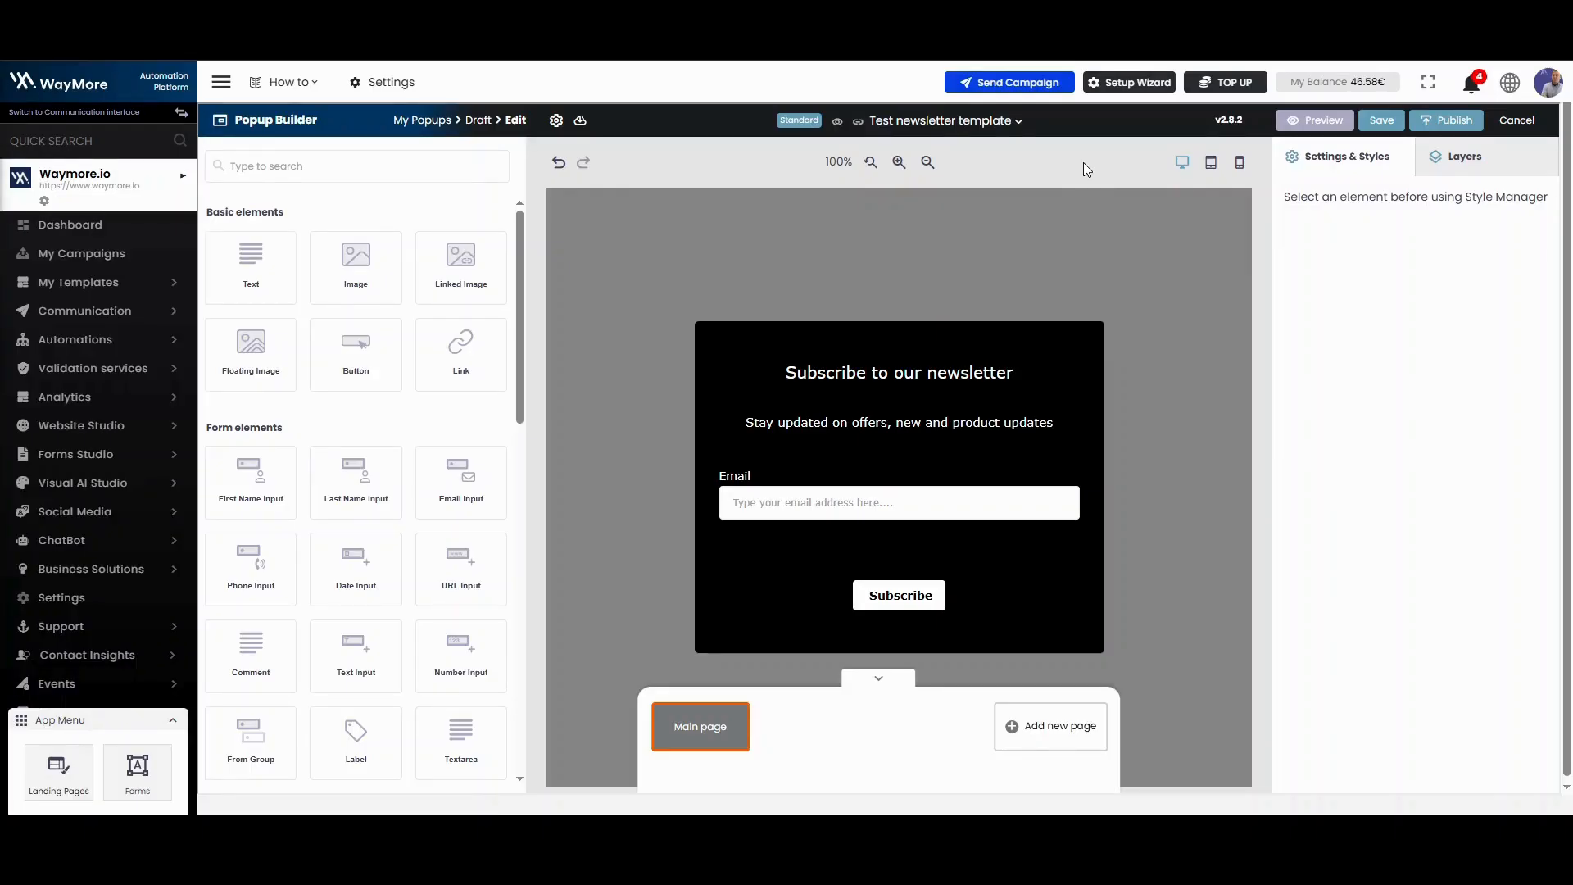
Step: Save and publish the newsletter template, and use it as the campaign's popup
{"action": "left_click", "coordinate": [1381, 121]}
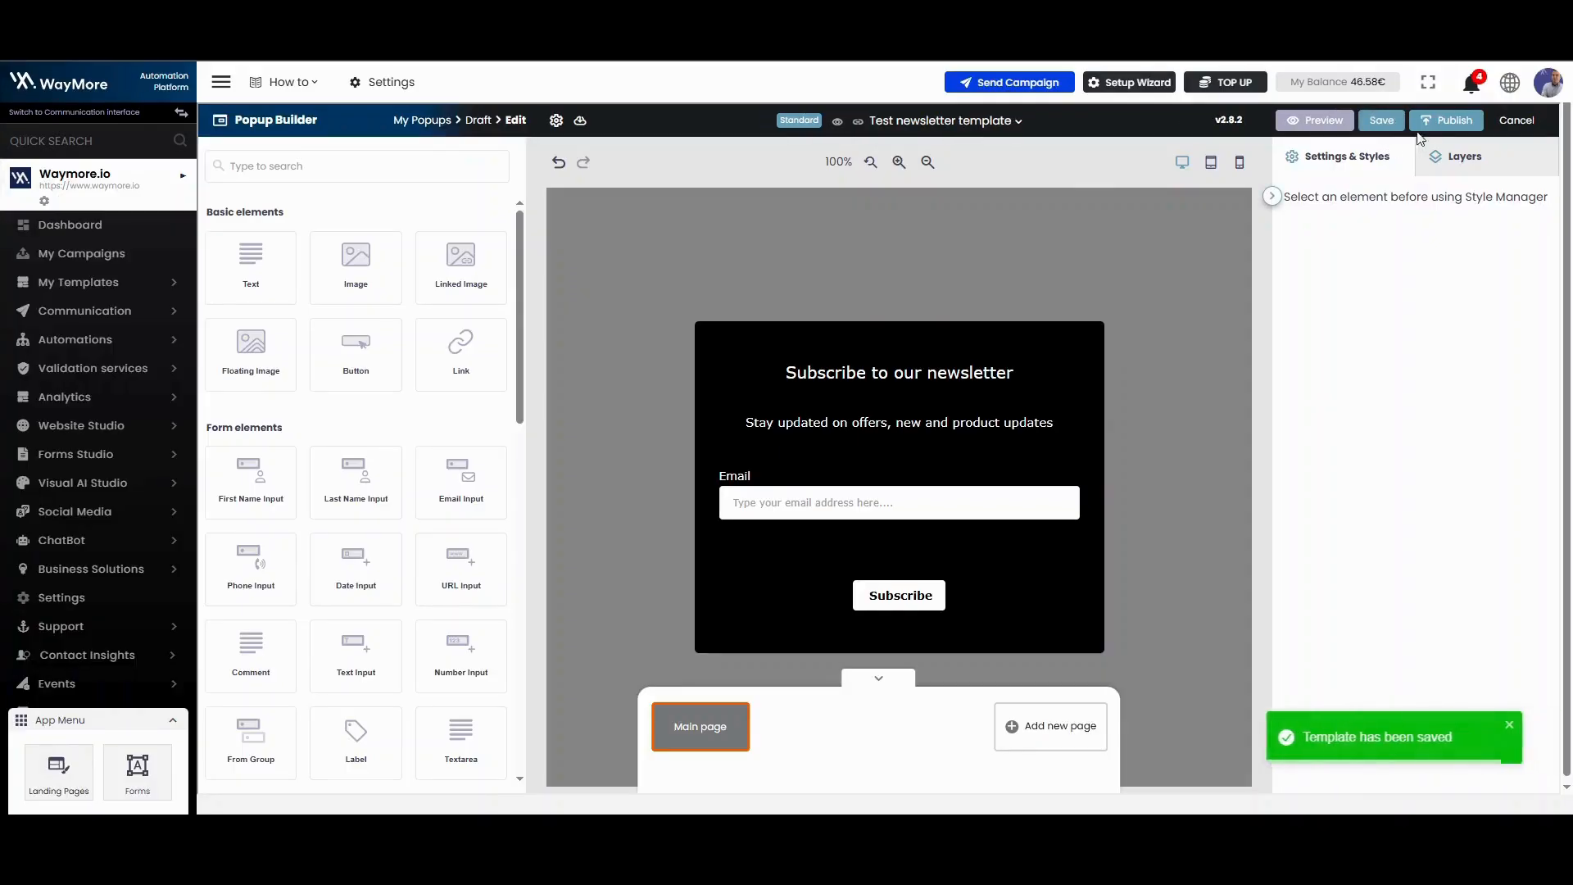
{"action": "left_click", "coordinate": [1446, 120]}
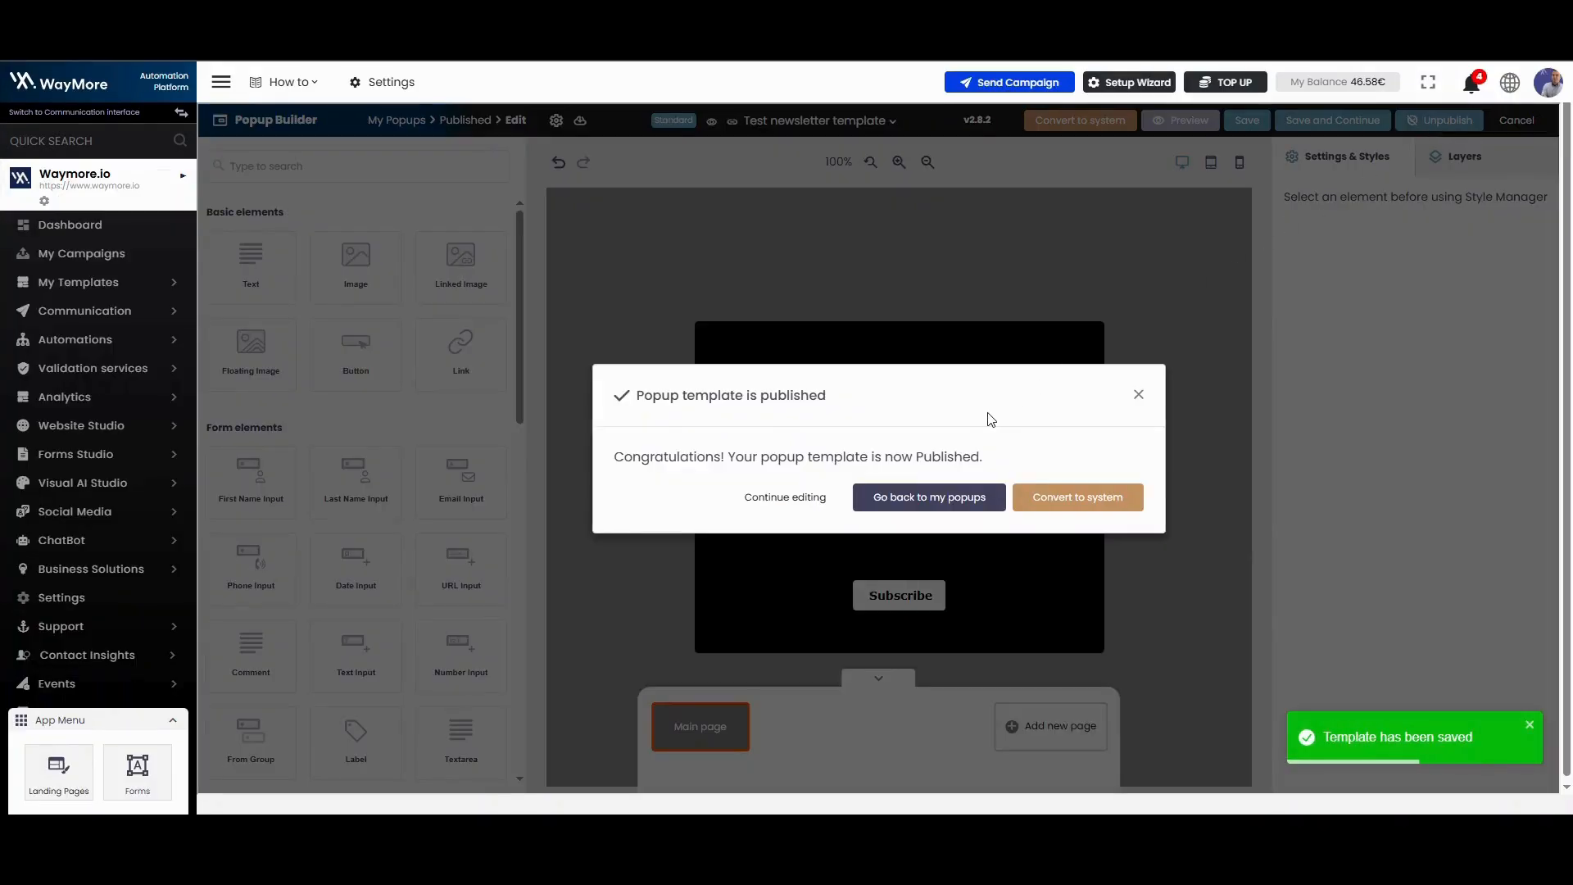
{"action": "left_click", "coordinate": [937, 512]}
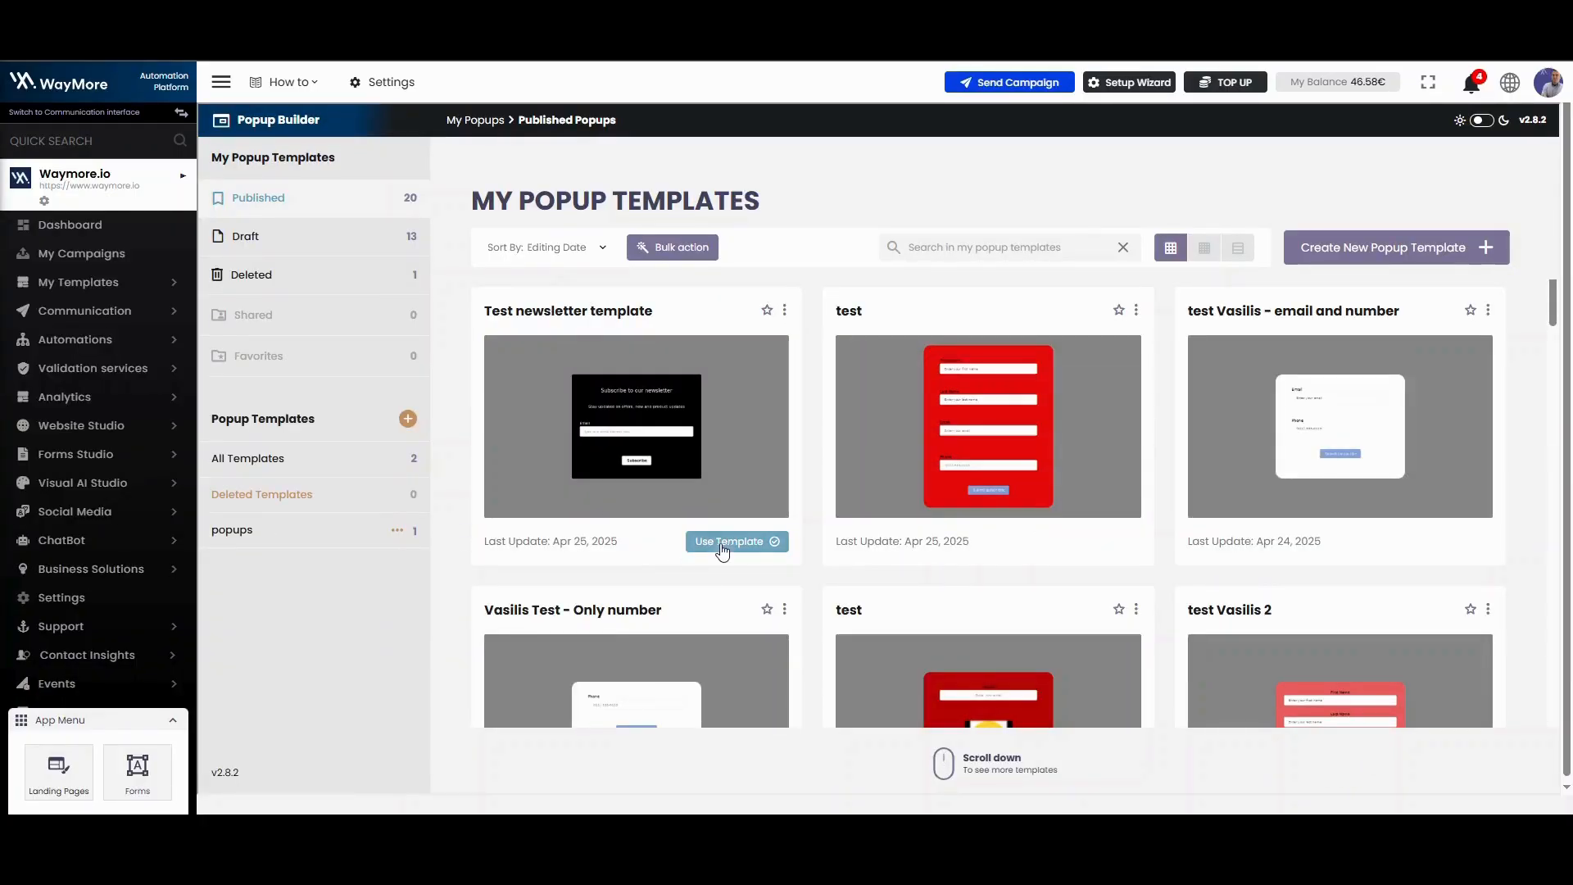
{"action": "left_click", "coordinate": [738, 546]}
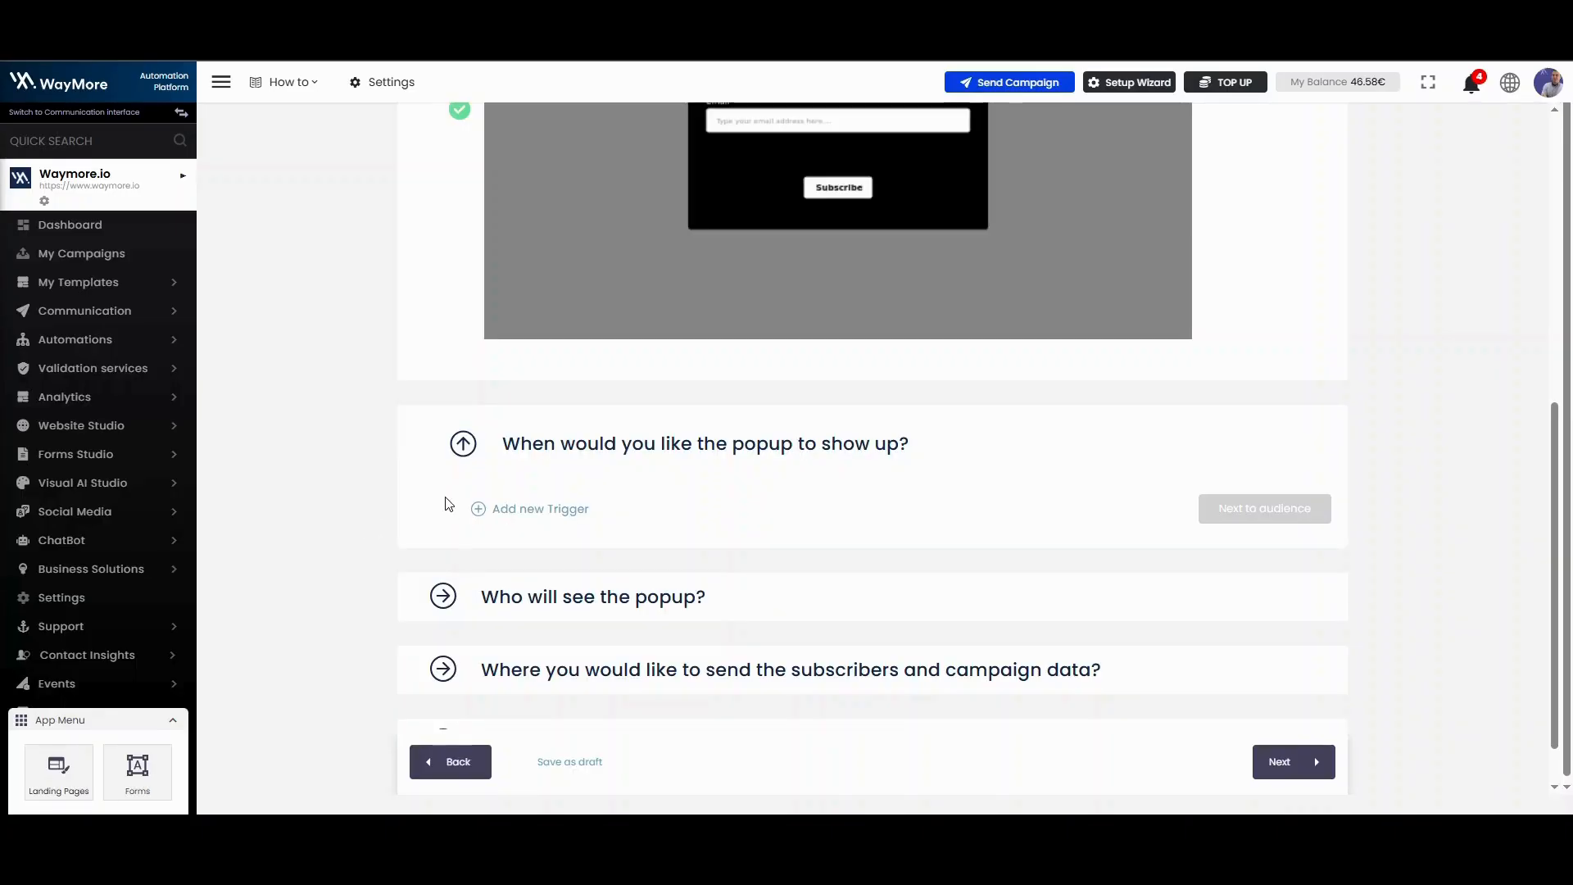
Step: Add the "On every website page" trigger for both mobile and desktop devices and save it
{"action": "left_click", "coordinate": [534, 509]}
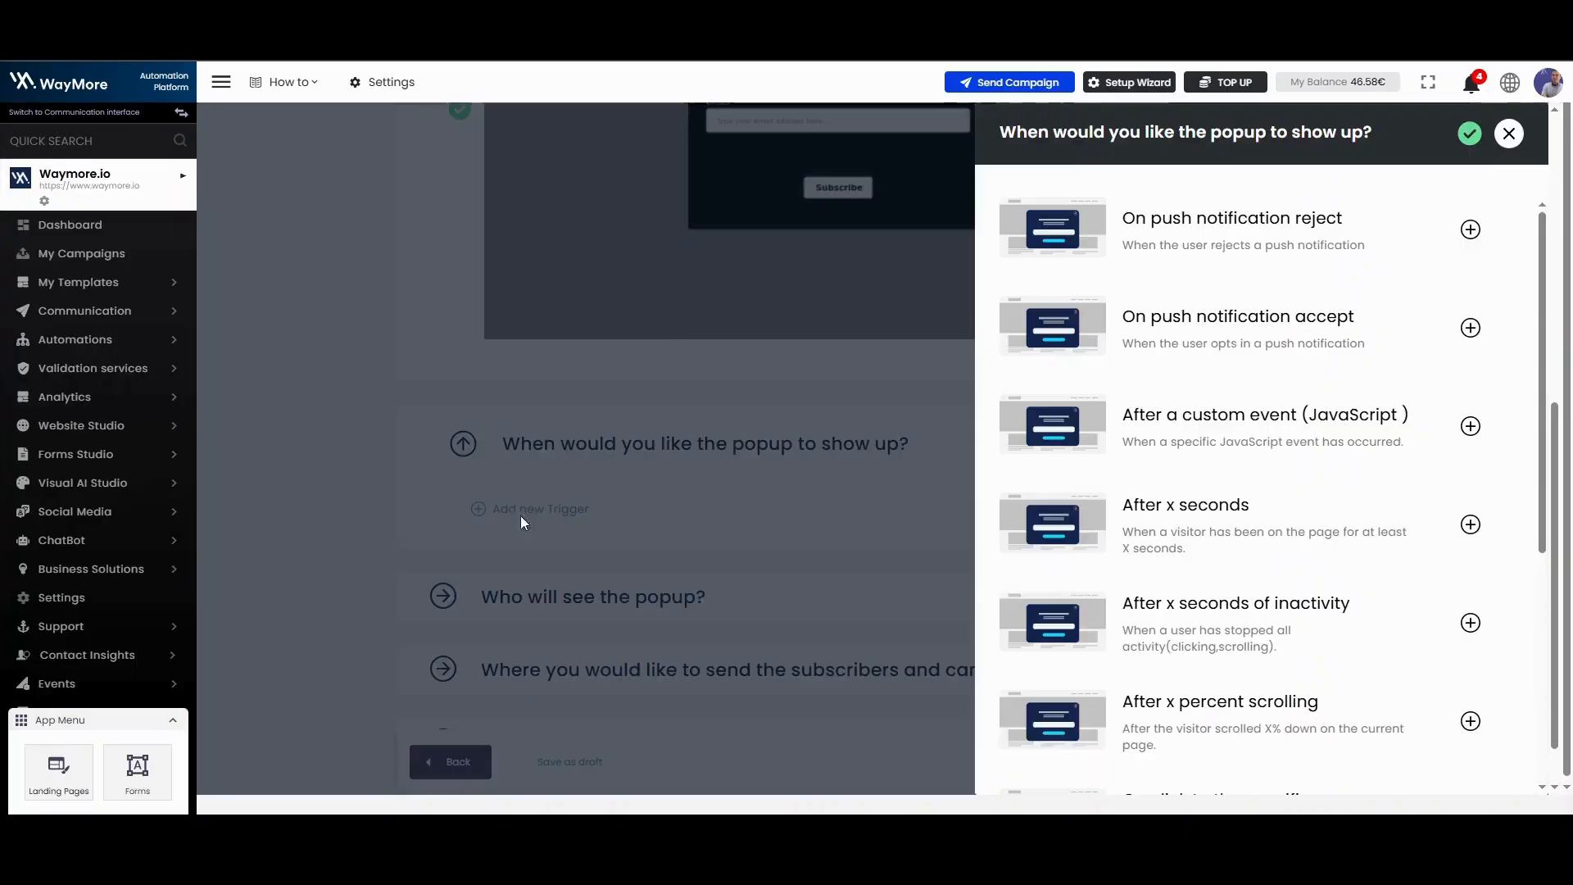
{"action": "scroll", "coordinate": [1208, 397], "scroll_direction": "down", "scroll_amount": 1}
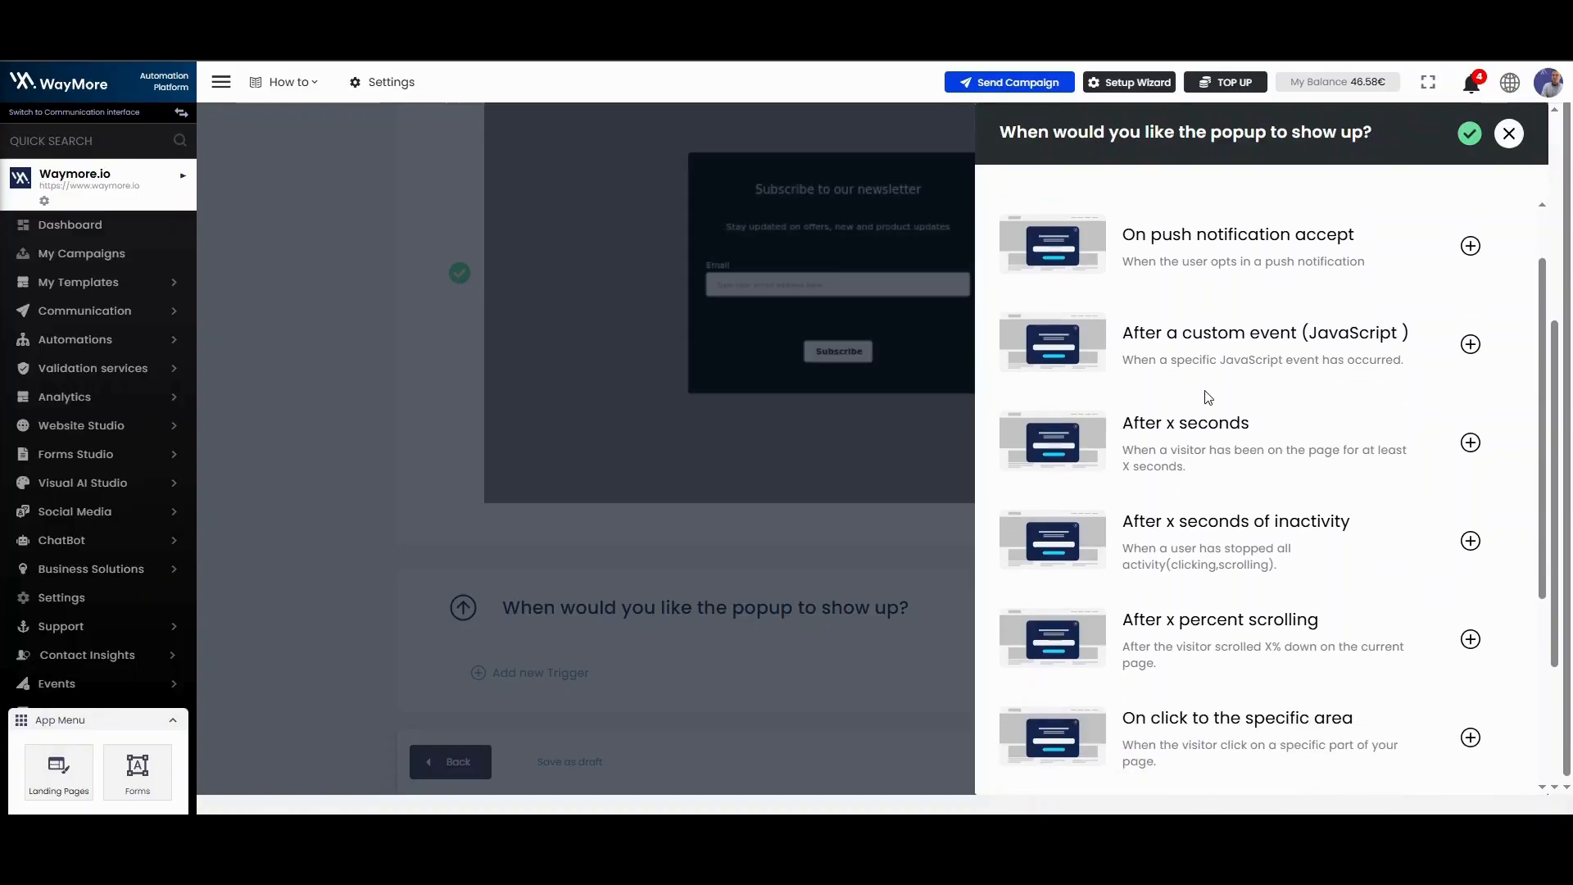
{"action": "scroll", "coordinate": [1209, 398], "scroll_direction": "down", "scroll_amount": 1}
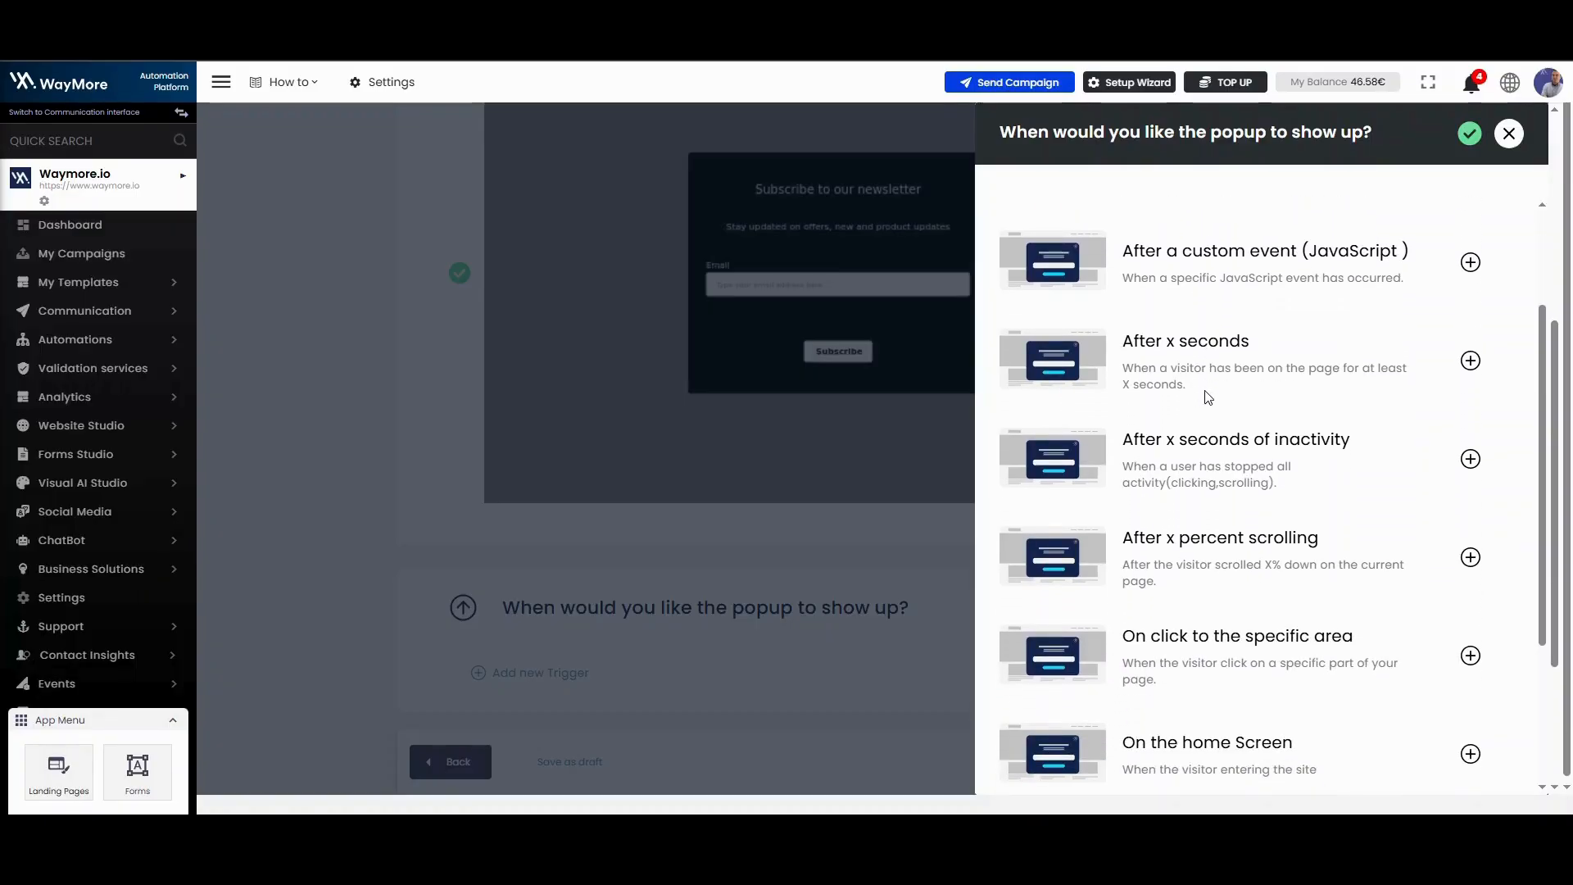
{"action": "scroll", "coordinate": [1209, 397], "scroll_direction": "down", "scroll_amount": 1}
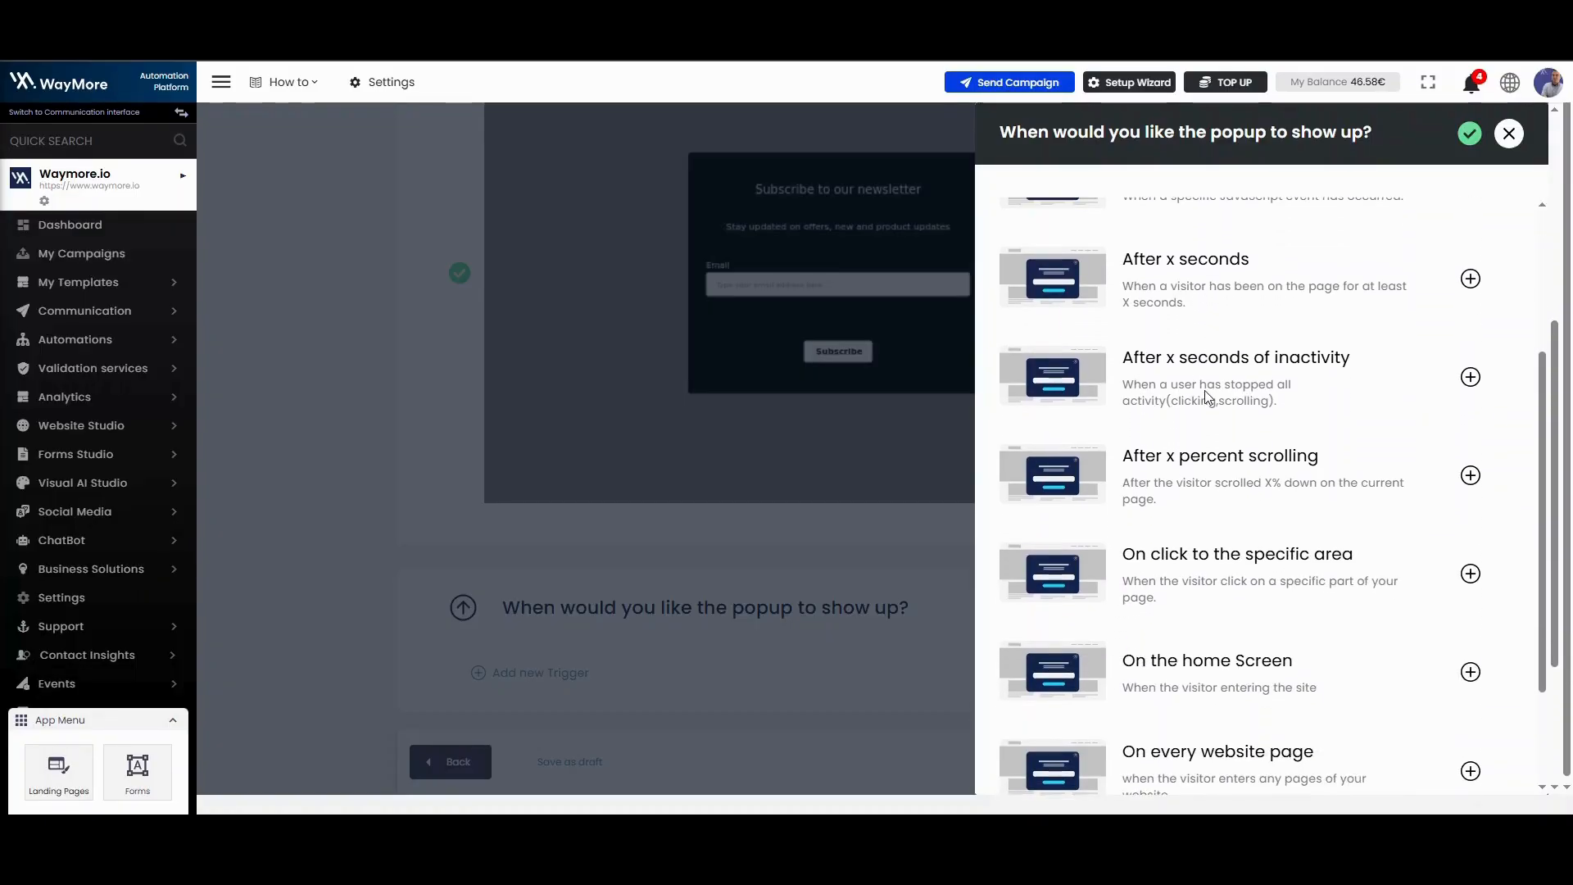
{"action": "scroll", "coordinate": [1209, 398], "scroll_direction": "down", "scroll_amount": 1}
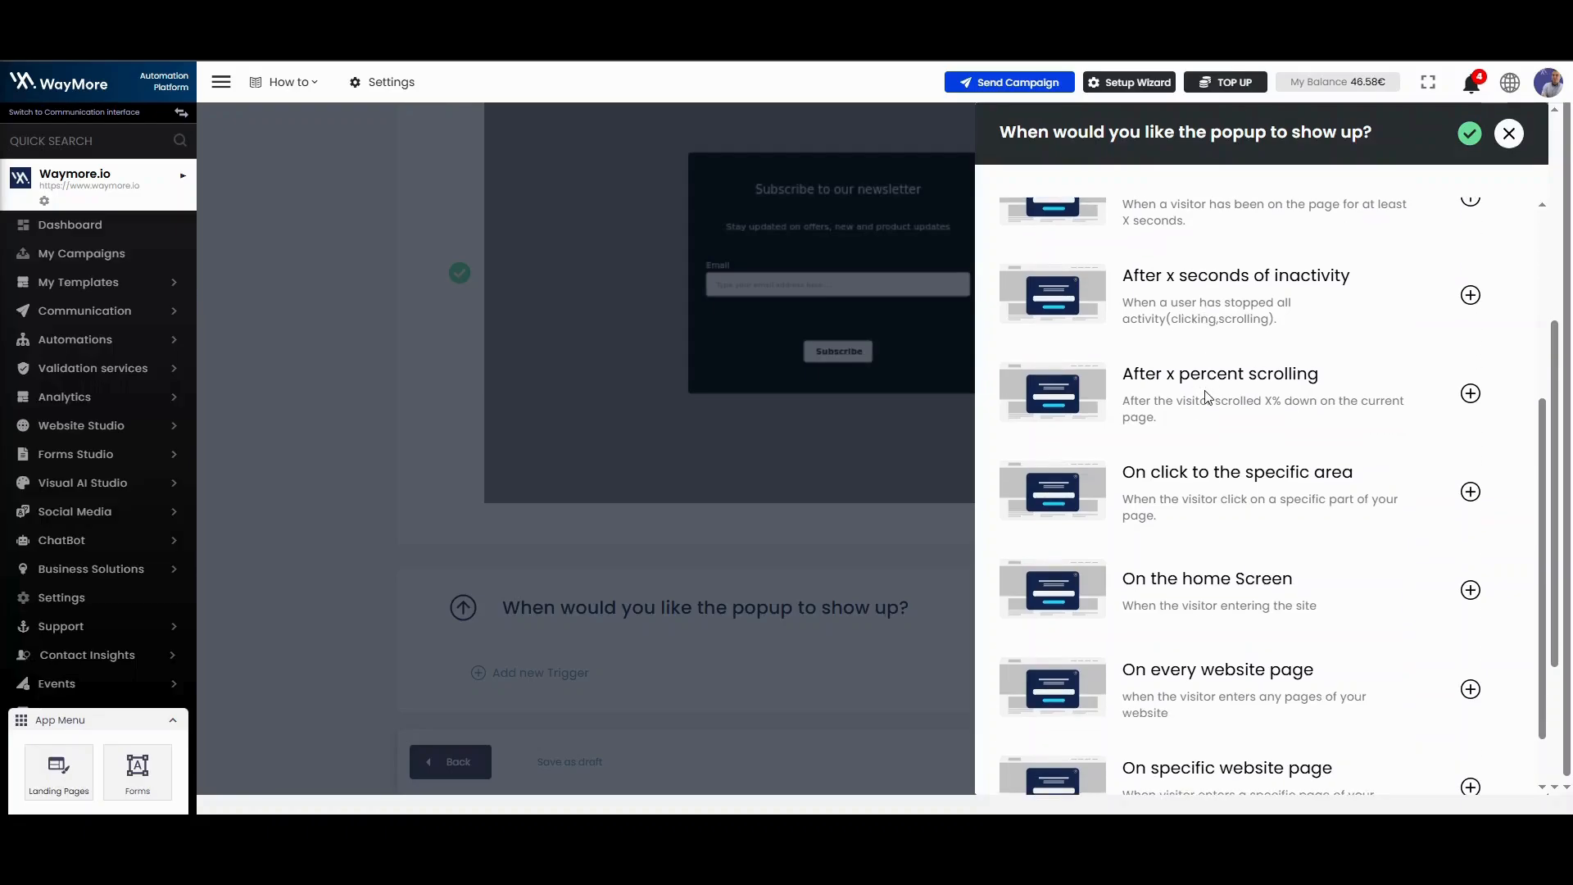
{"action": "scroll", "coordinate": [1208, 397], "scroll_direction": "down", "scroll_amount": 1}
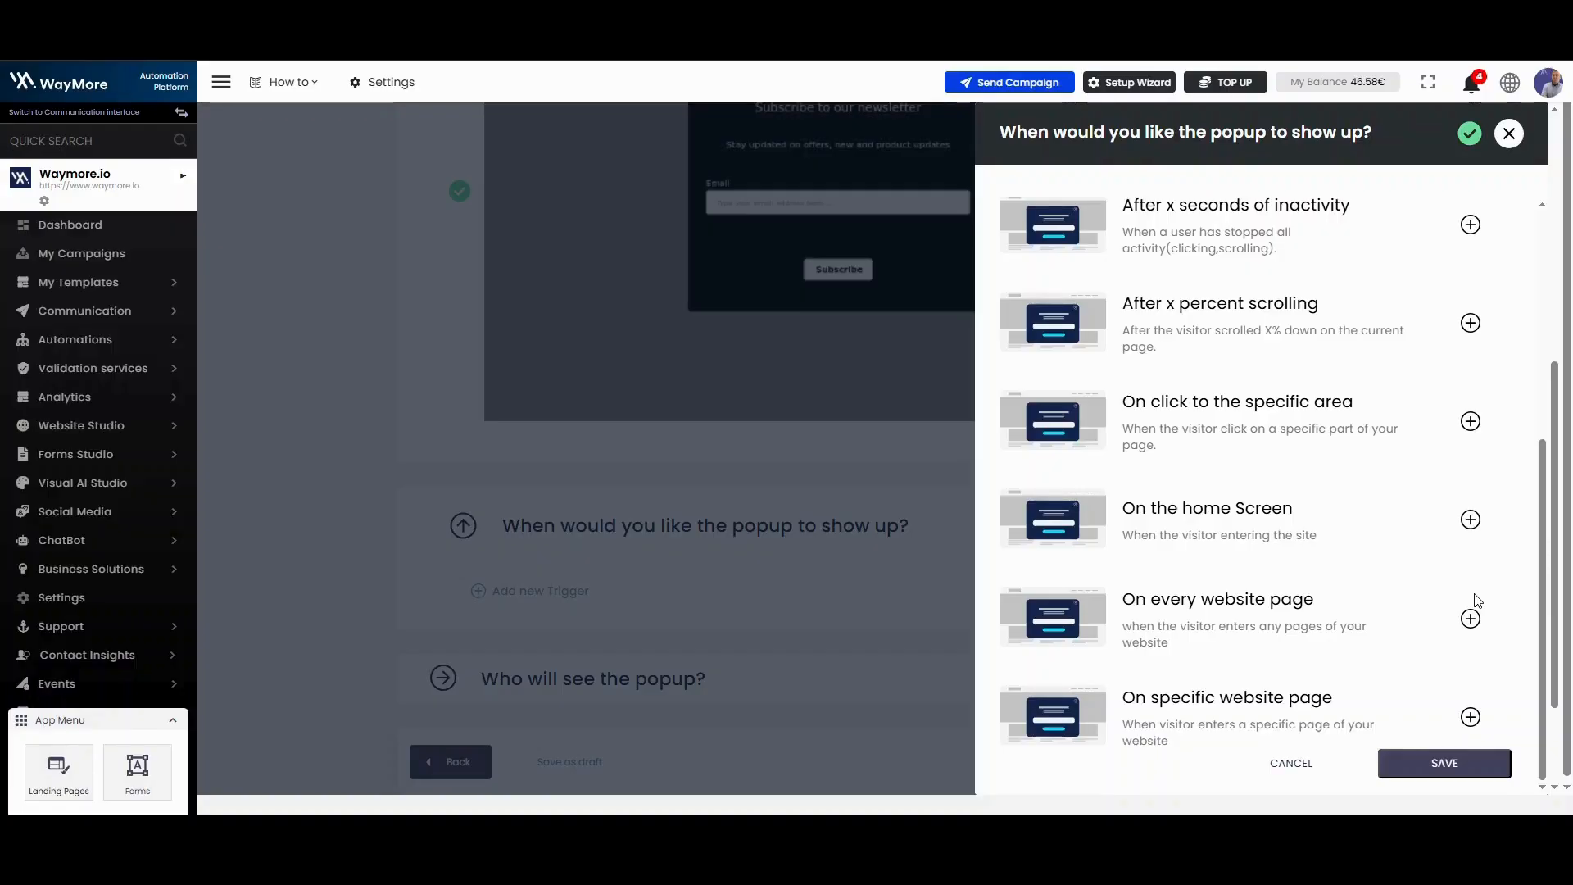
{"action": "left_click", "coordinate": [1471, 618]}
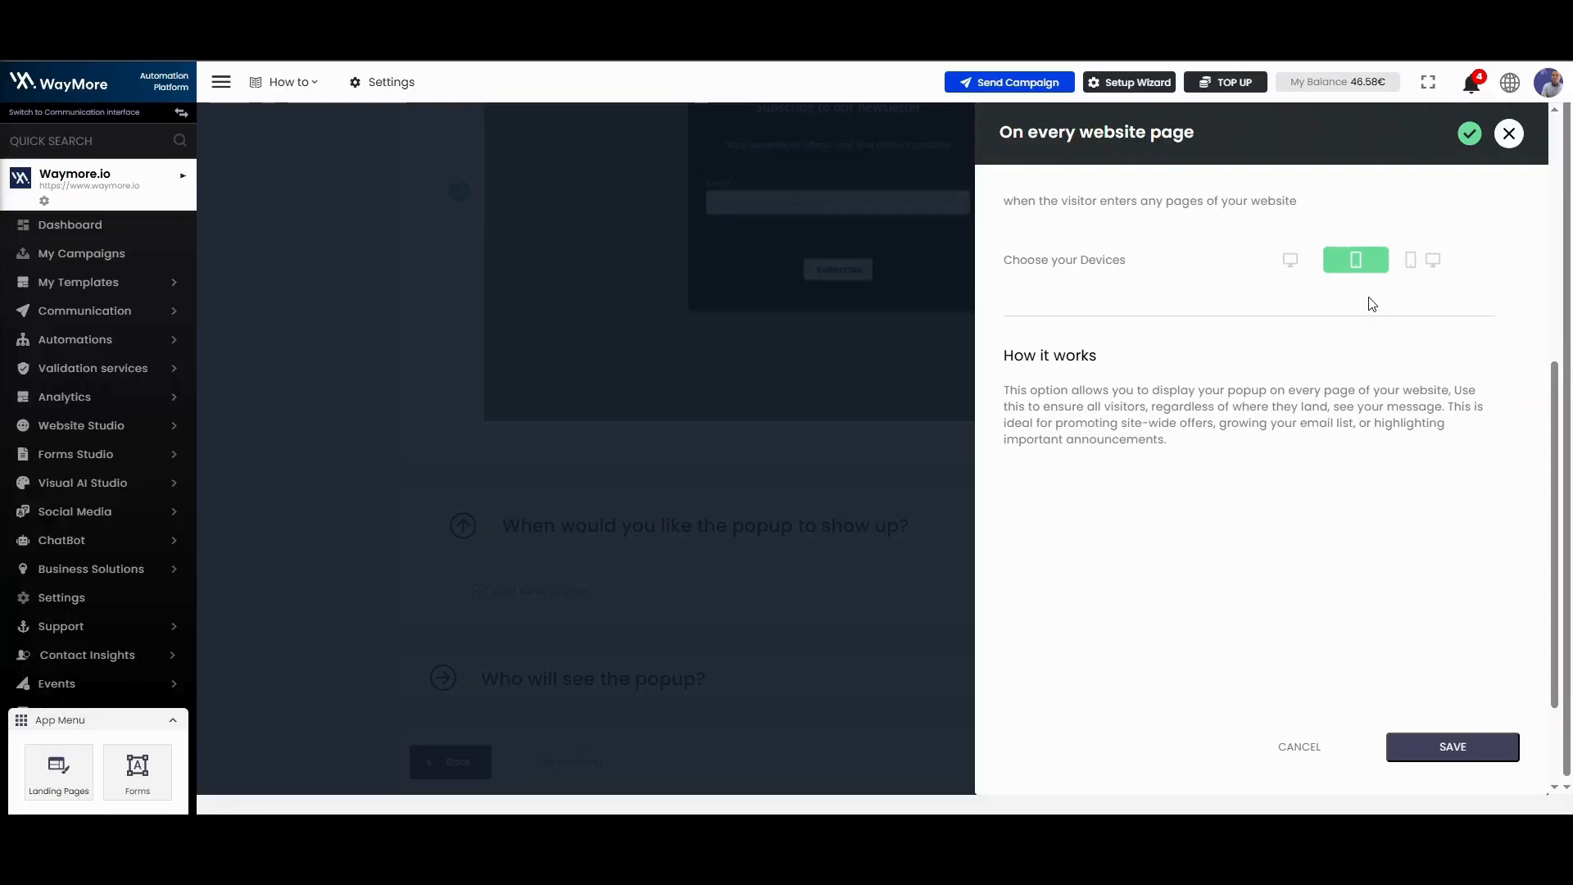
{"action": "left_click", "coordinate": [1415, 262]}
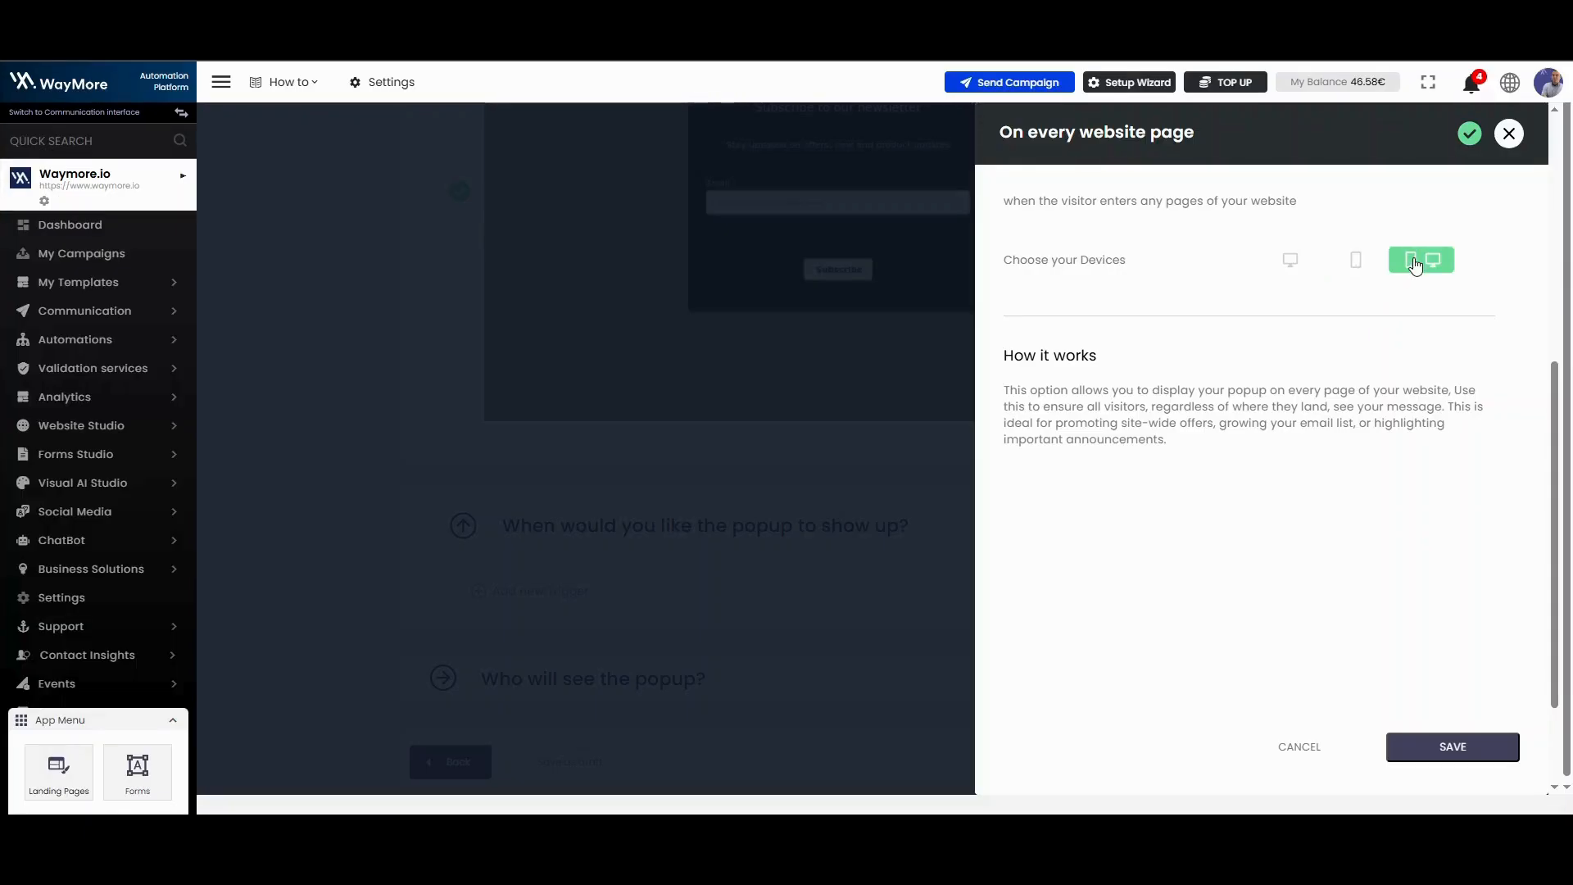
{"action": "left_click", "coordinate": [1491, 752]}
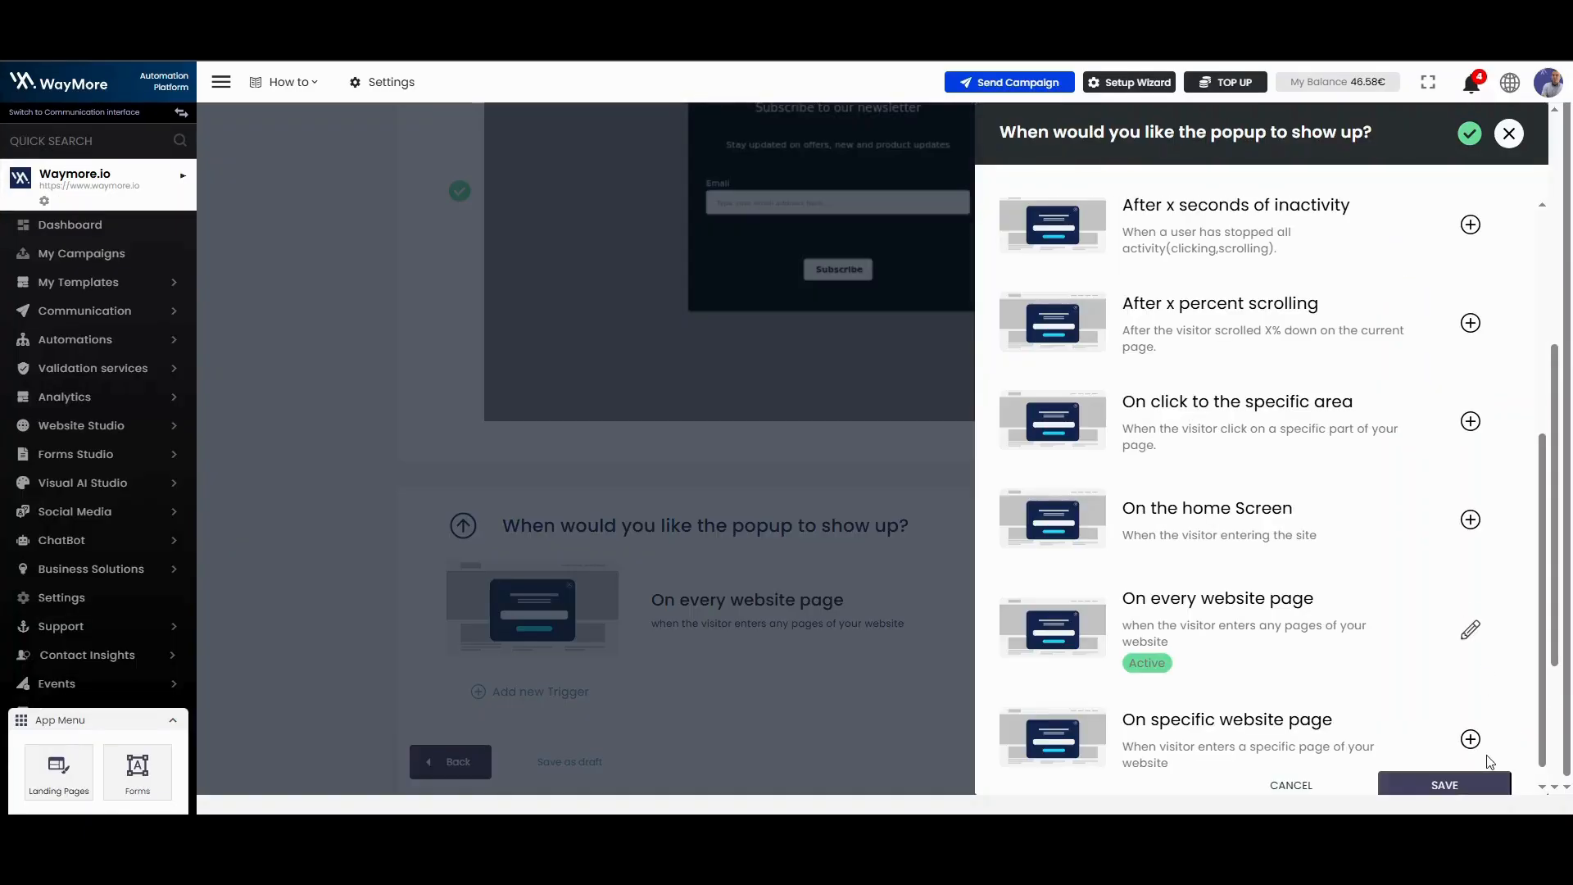
{"action": "left_click", "coordinate": [1458, 787]}
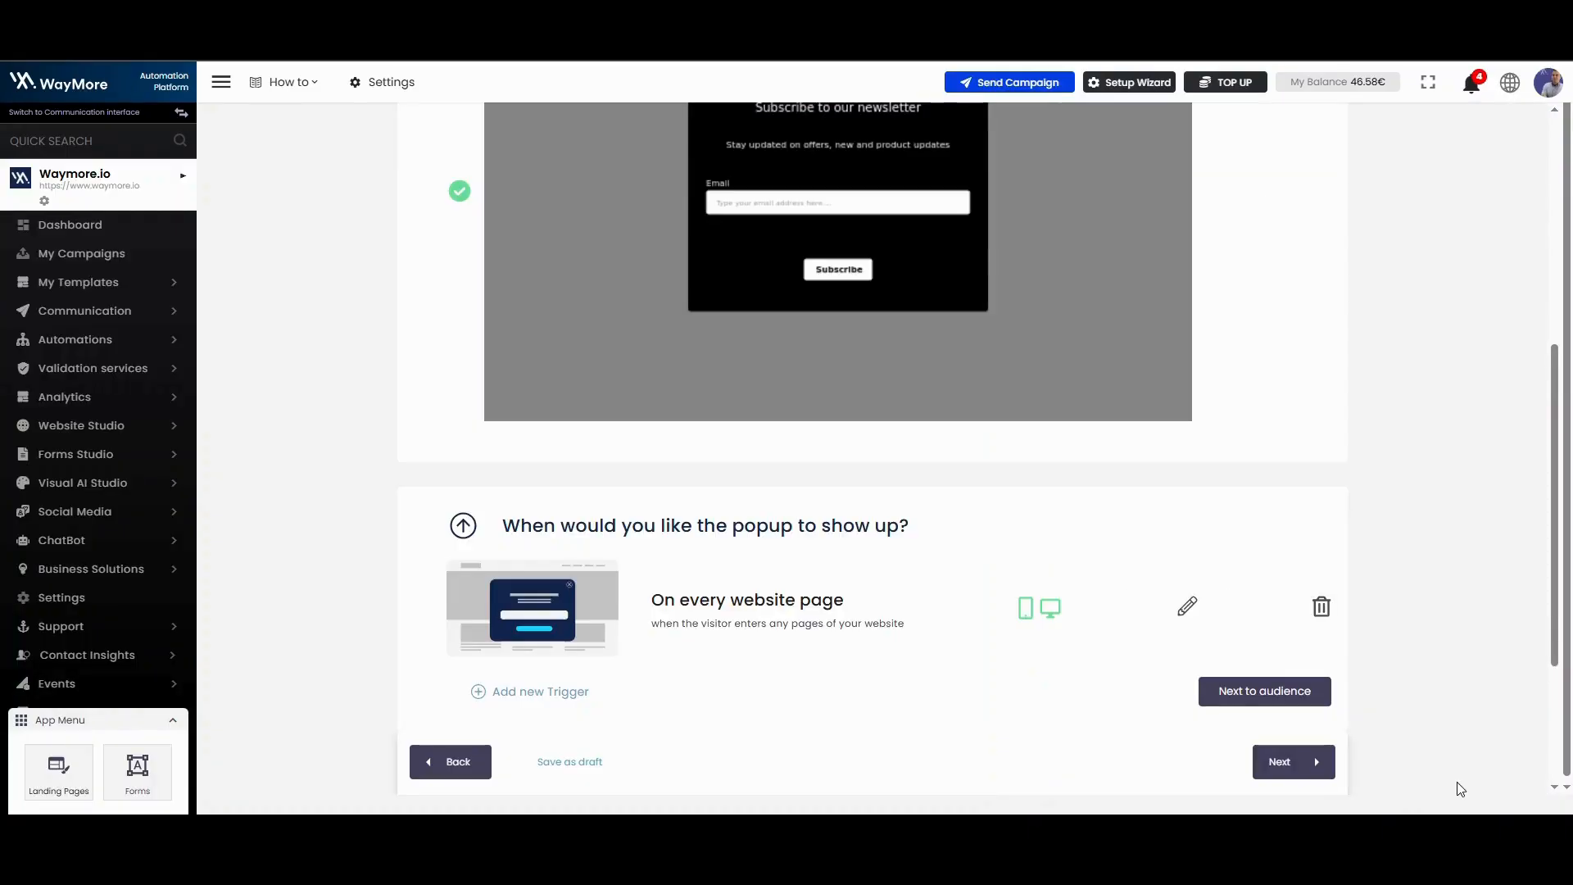
Step: Add a Frequency audience rule limiting the popup to 5 times per visitor with at least 5 minutes between appearances, and confirm the rules
{"action": "left_click", "coordinate": [487, 619]}
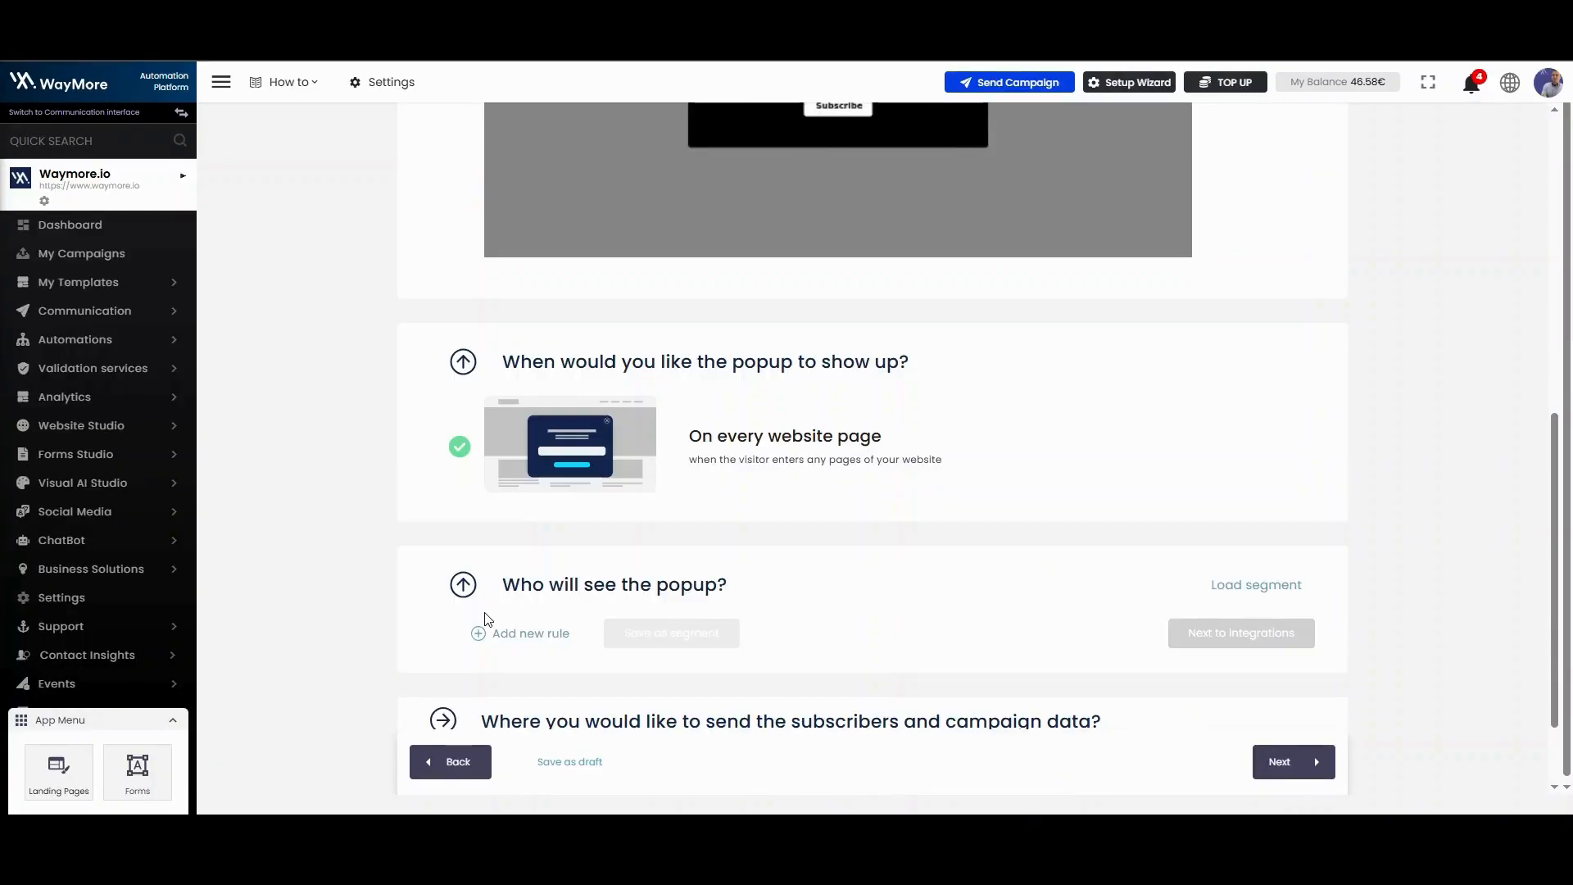
{"action": "left_click", "coordinate": [510, 631]}
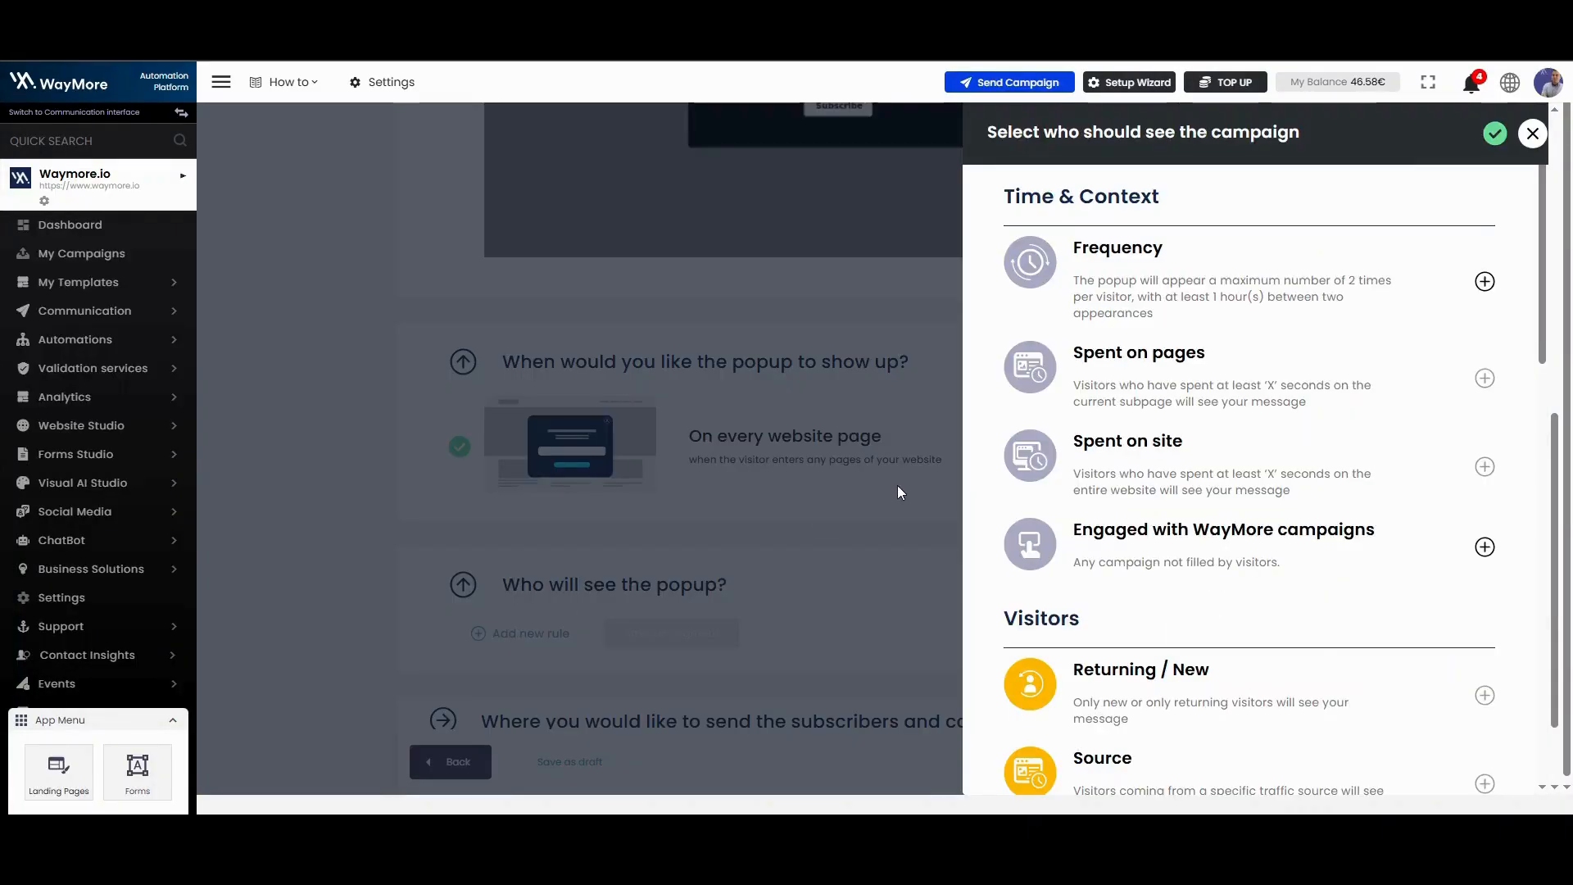
{"action": "left_click", "coordinate": [1484, 282]}
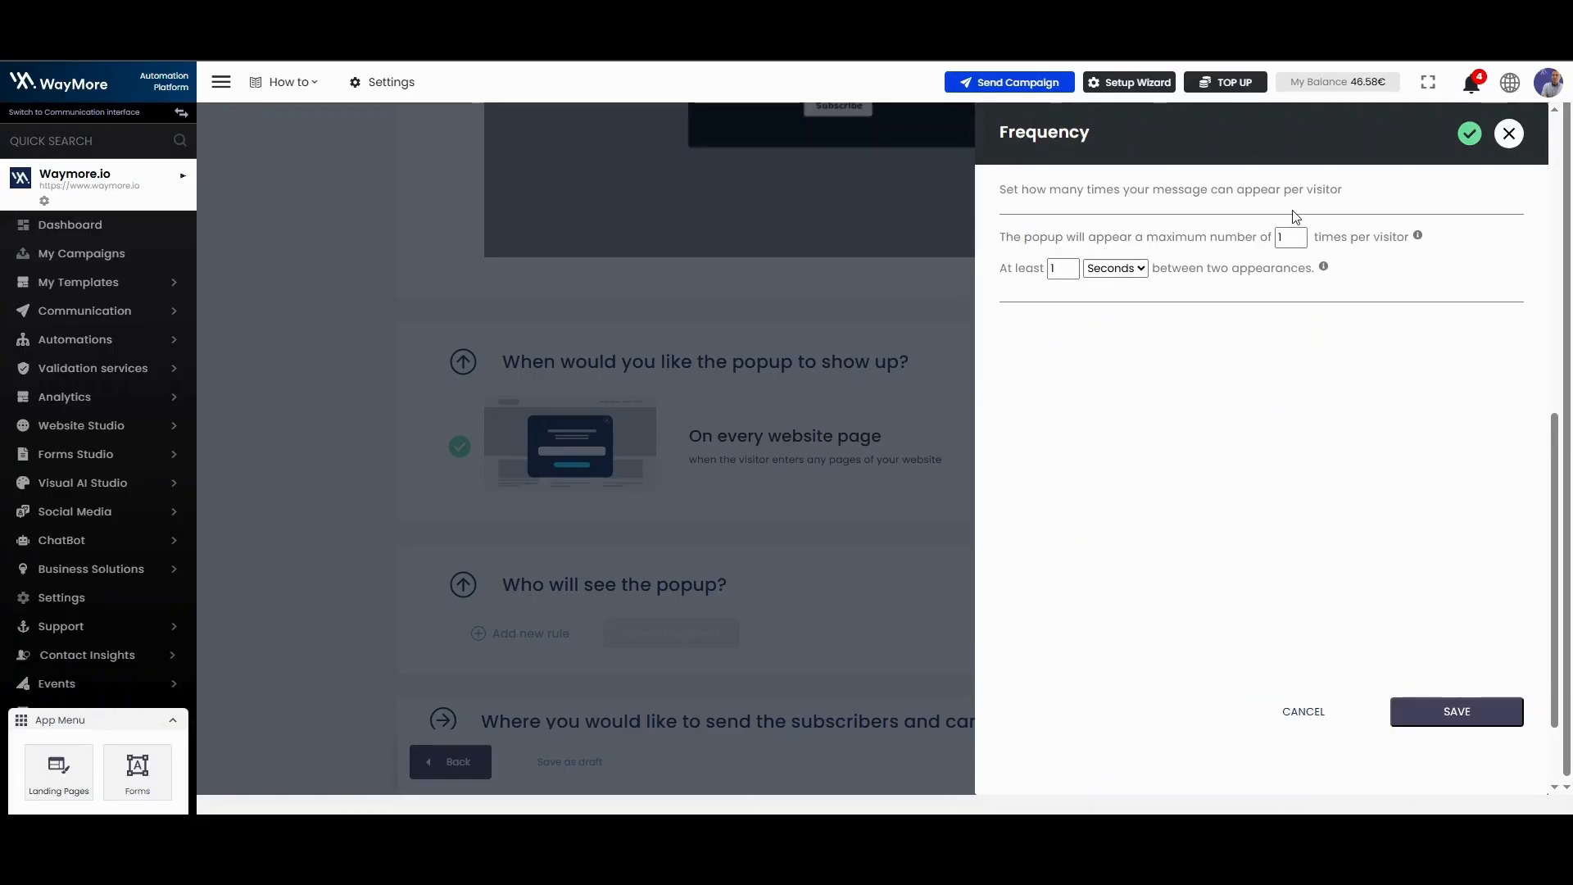
{"action": "double_click", "coordinate": [1285, 237]}
{"action": "type", "text": "5"}
{"action": "double_click", "coordinate": [1057, 268]}
{"action": "type", "text": "5"}
{"action": "left_click", "coordinate": [1121, 280]}
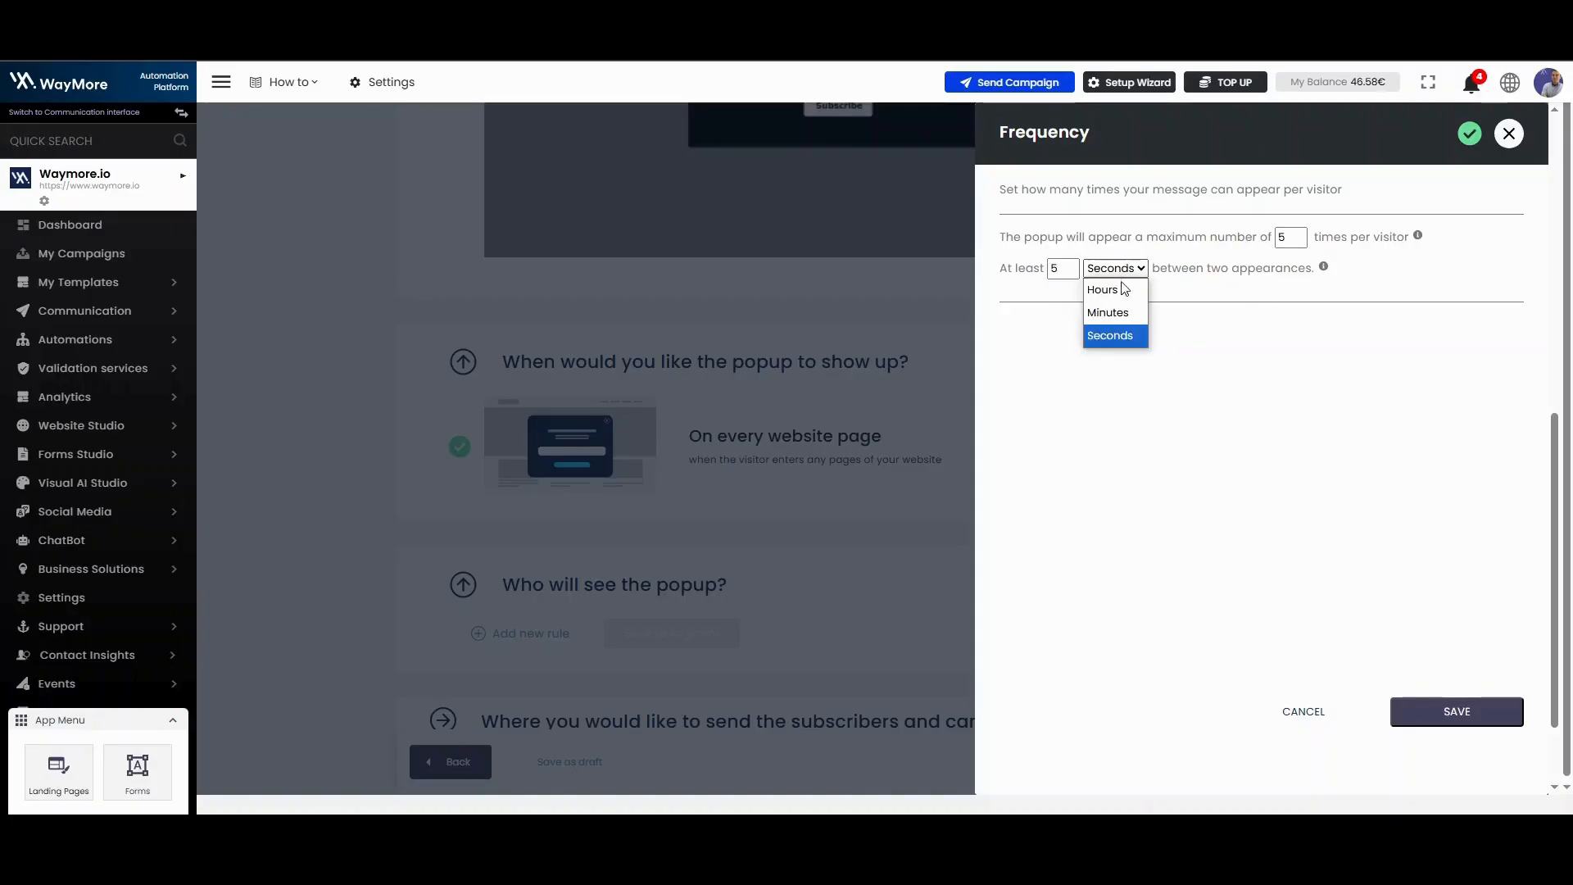
{"action": "left_click", "coordinate": [1119, 305]}
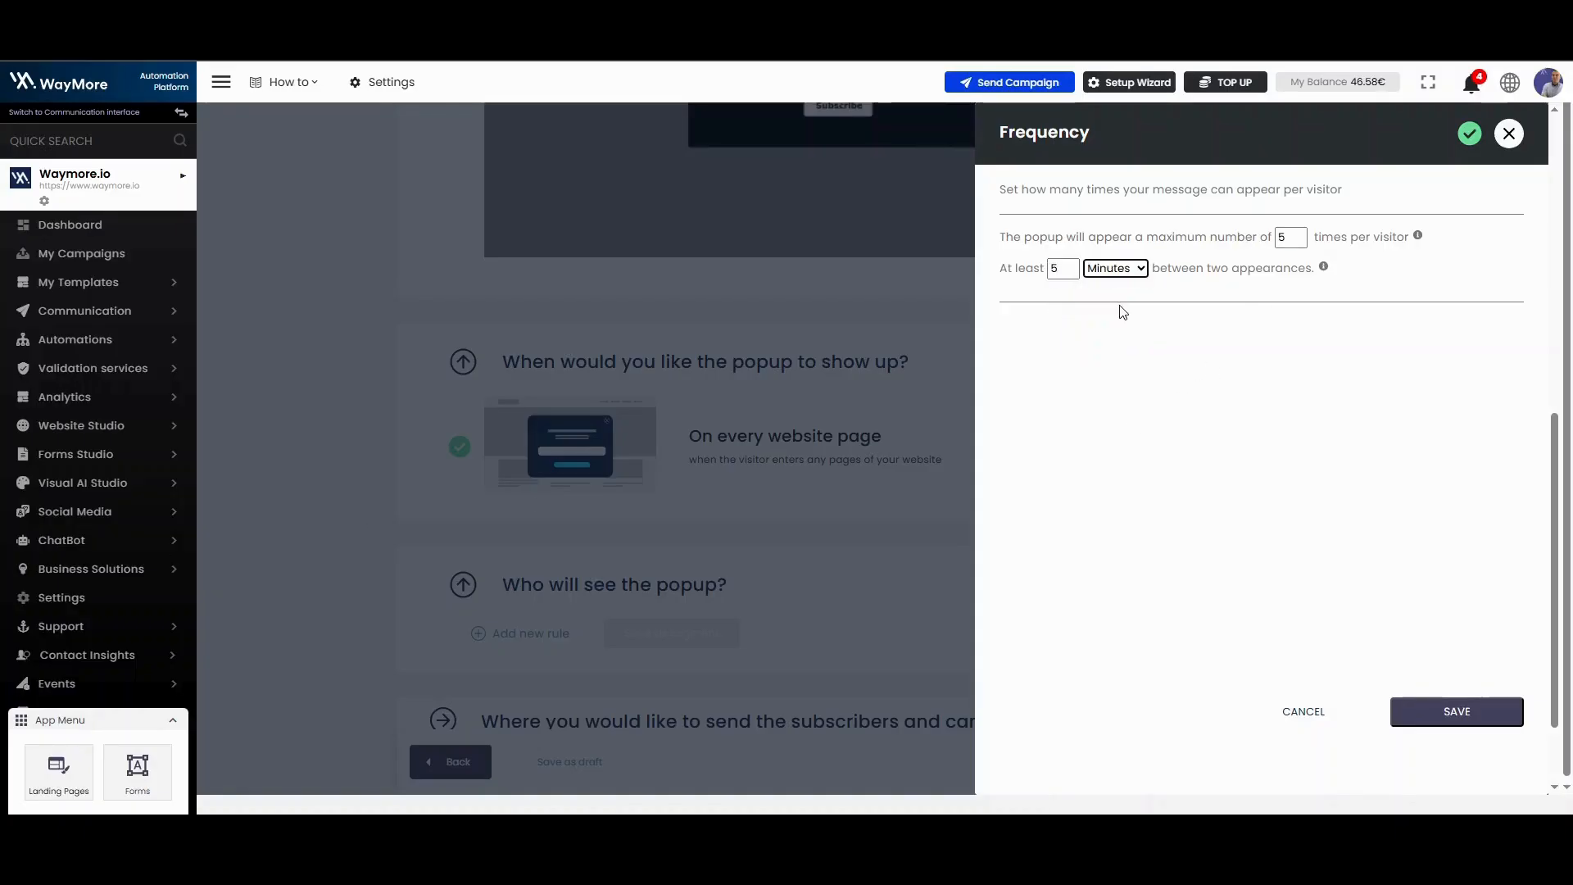
{"action": "left_click", "coordinate": [1414, 702]}
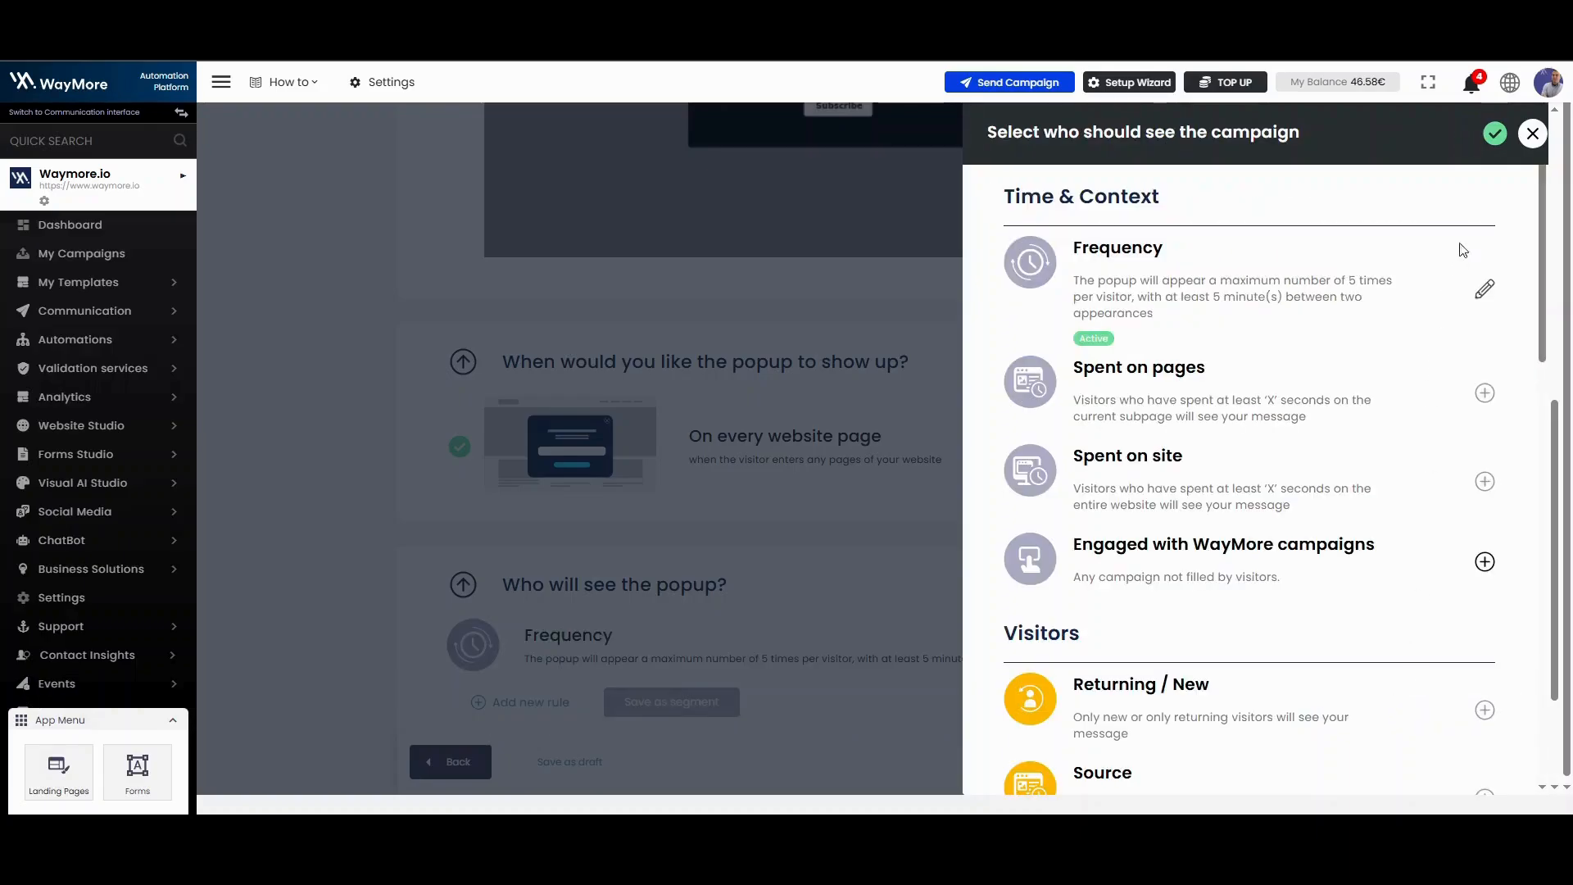
{"action": "left_click", "coordinate": [1495, 133]}
Step: Keep the default WayMore Analytics integration for the campaign data and continue to the campaign settings
{"action": "scroll", "coordinate": [399, 547], "scroll_direction": "down", "scroll_amount": 2}
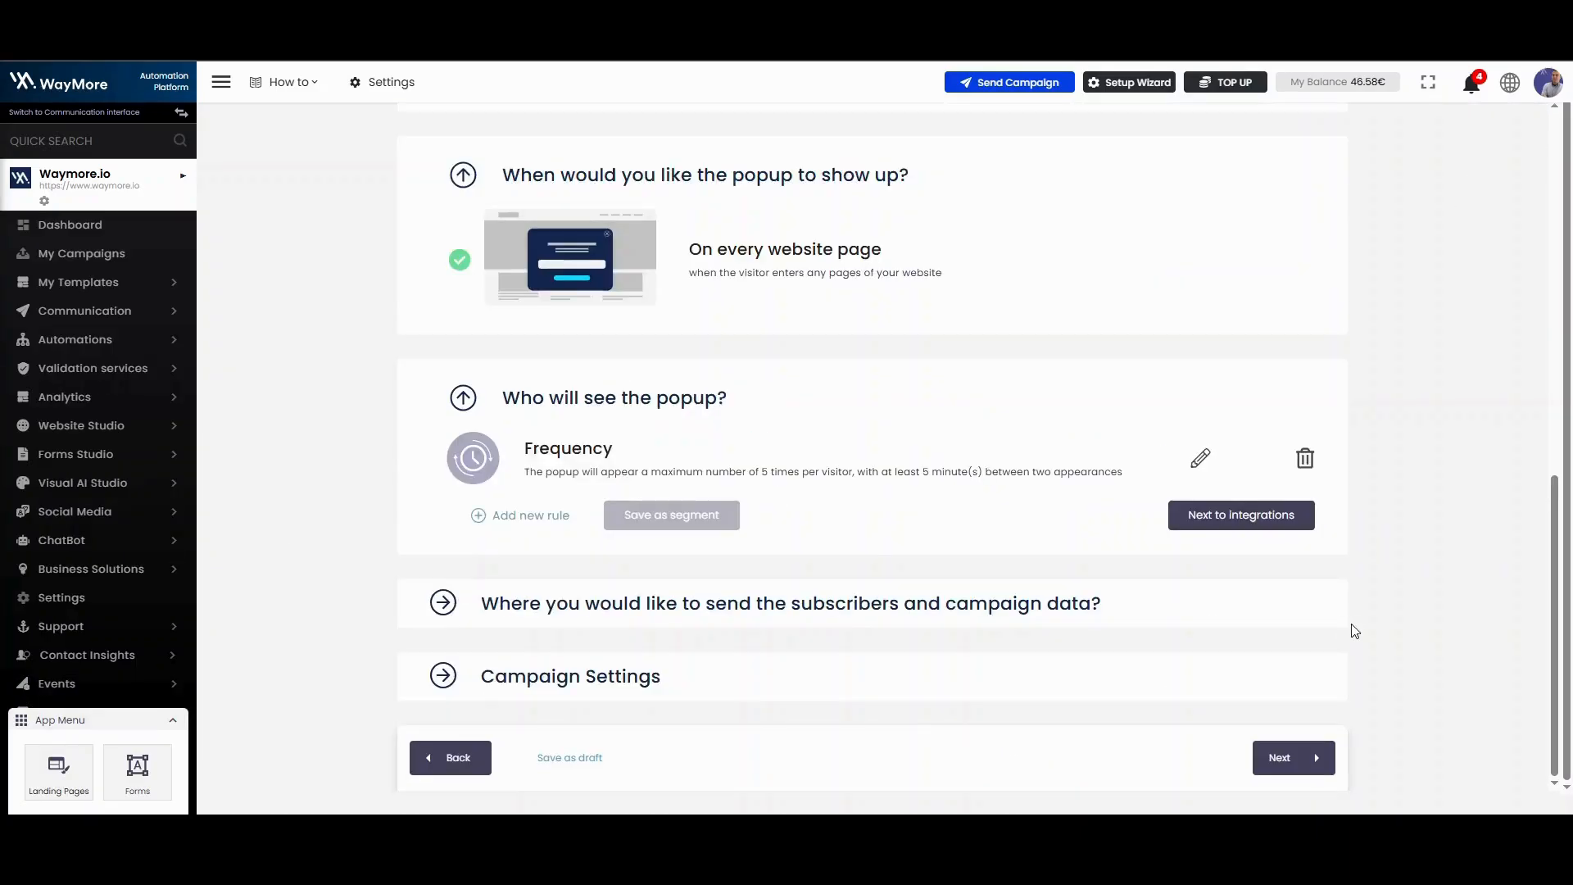
{"action": "left_click", "coordinate": [1306, 760]}
{"action": "left_click", "coordinate": [1306, 760]}
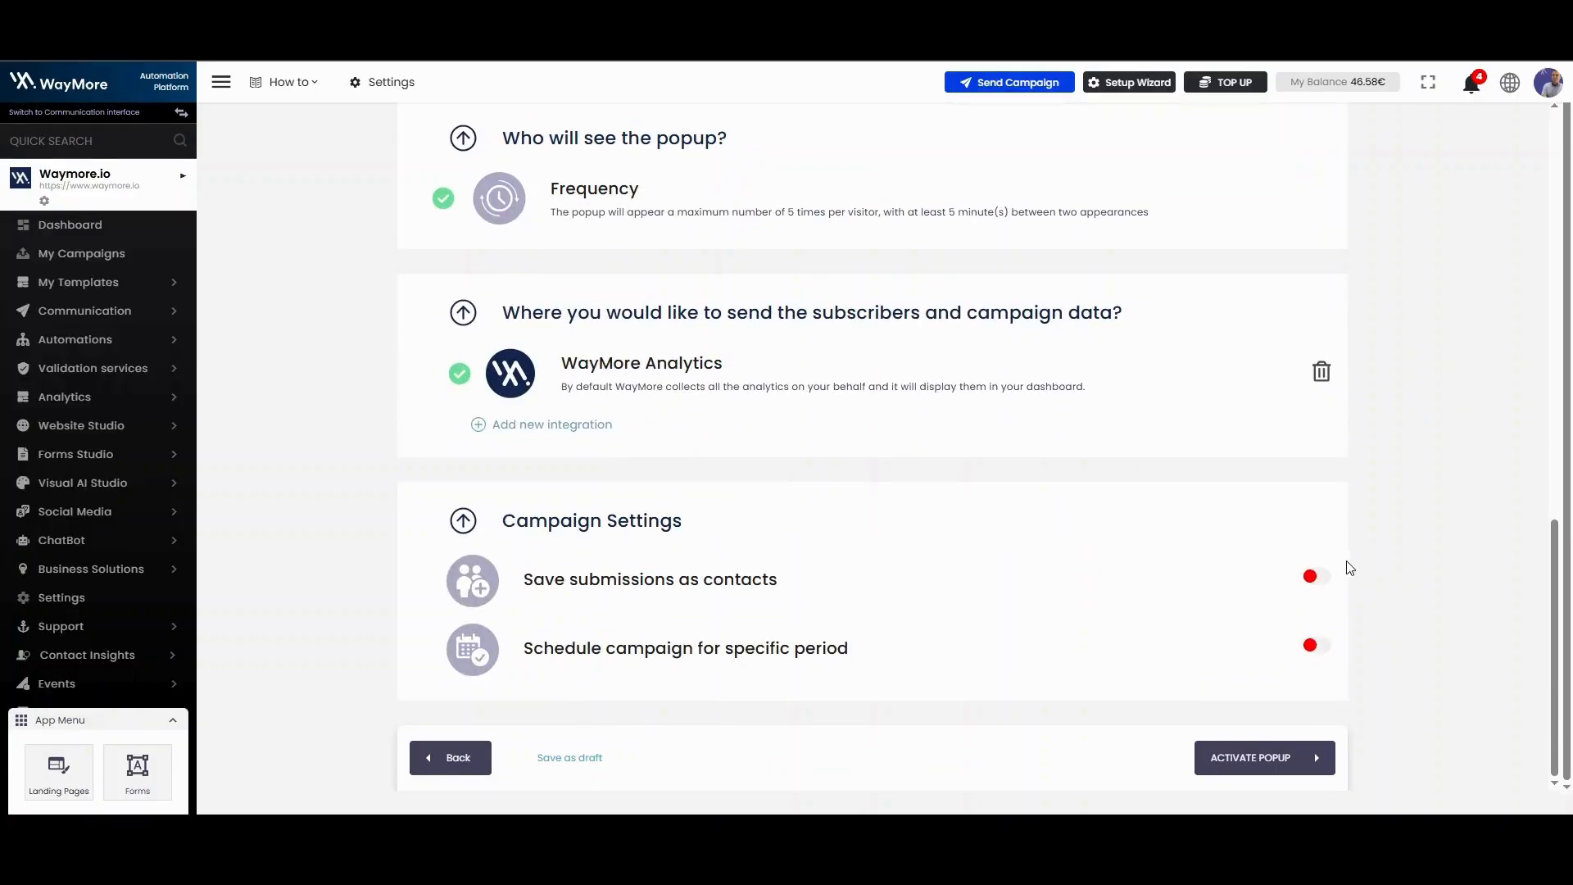
Step: Schedule the campaign for the period 28/04/2025 - 30/04/2025, leaving the saving of submissions as contacts off
{"action": "left_click", "coordinate": [1316, 578]}
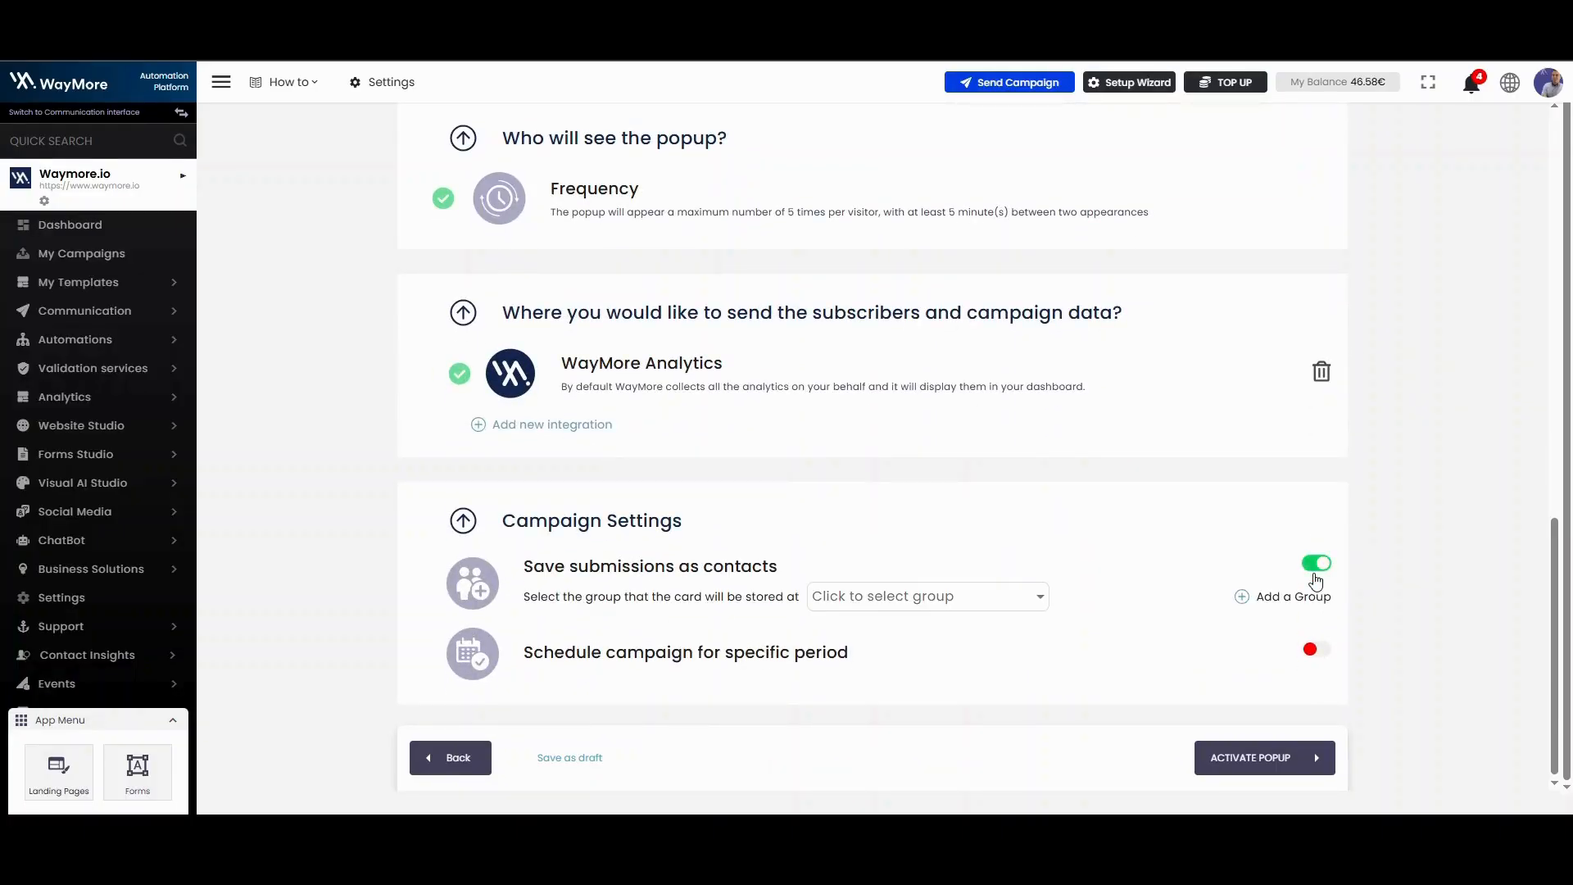
{"action": "left_click", "coordinate": [1314, 574]}
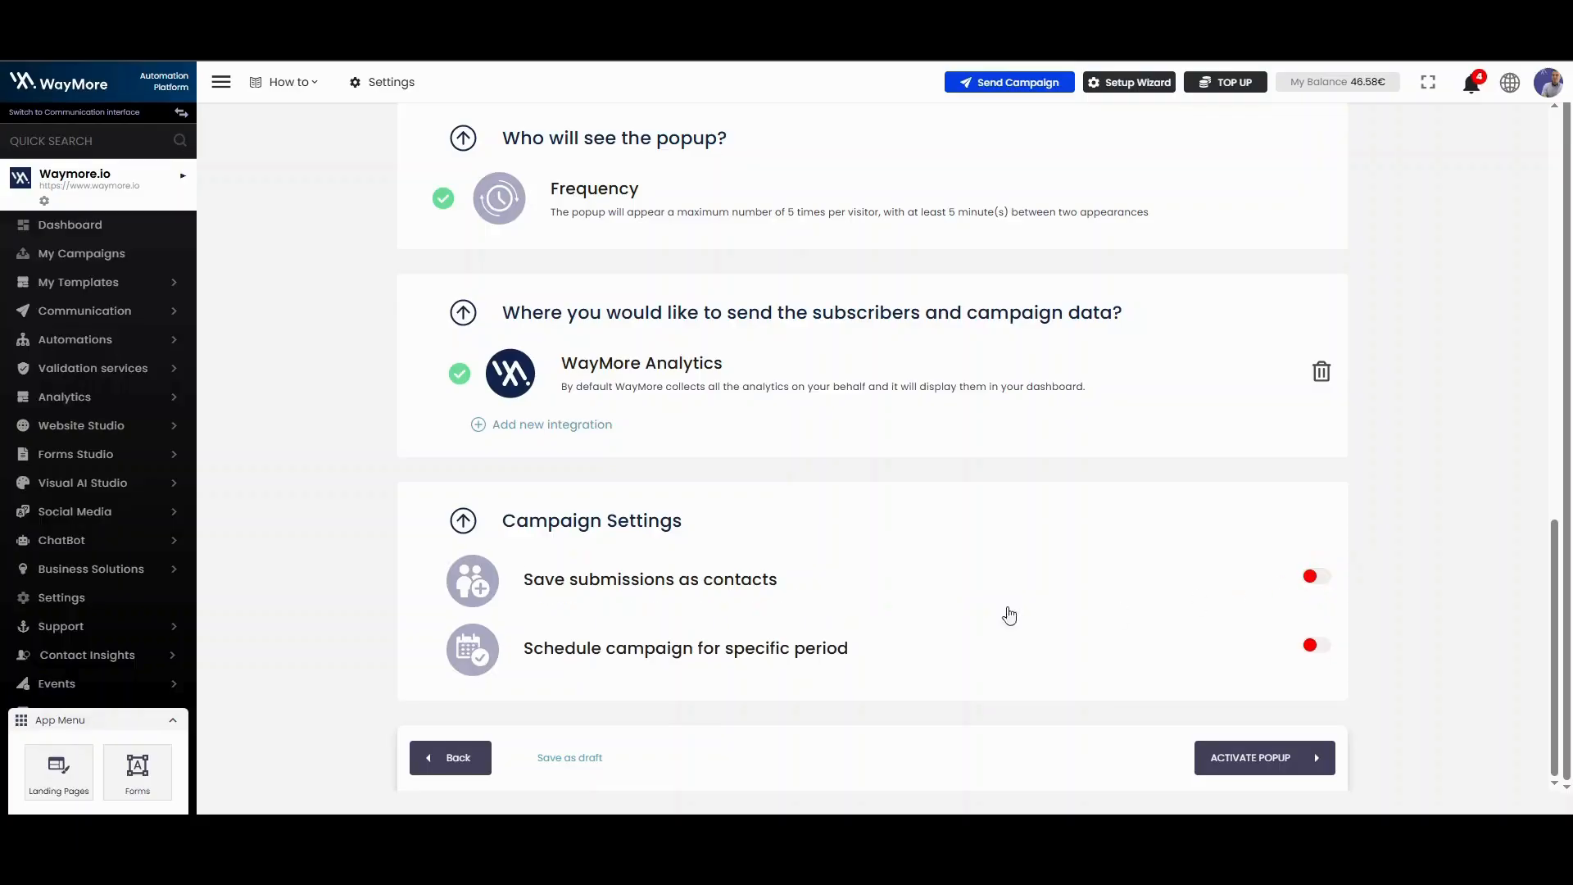
{"action": "left_click", "coordinate": [1312, 647]}
{"action": "left_click", "coordinate": [860, 662]}
{"action": "left_click", "coordinate": [853, 611]}
{"action": "left_click", "coordinate": [808, 636]}
{"action": "left_click", "coordinate": [934, 684]}
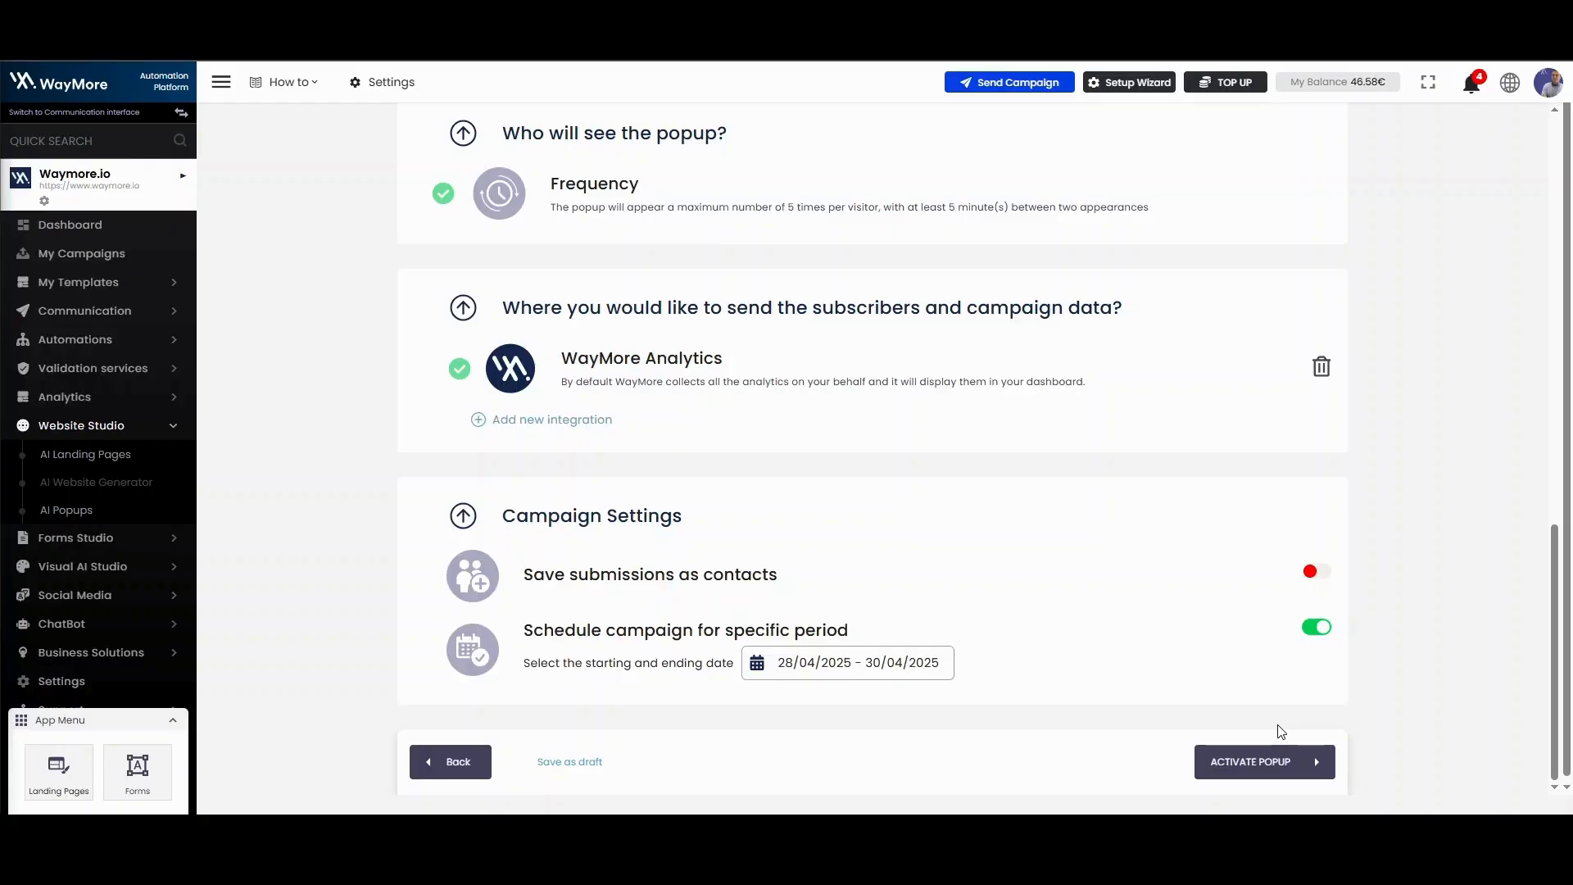
Step: Activate the popup and return to the list of popup campaigns
{"action": "left_click", "coordinate": [1280, 758]}
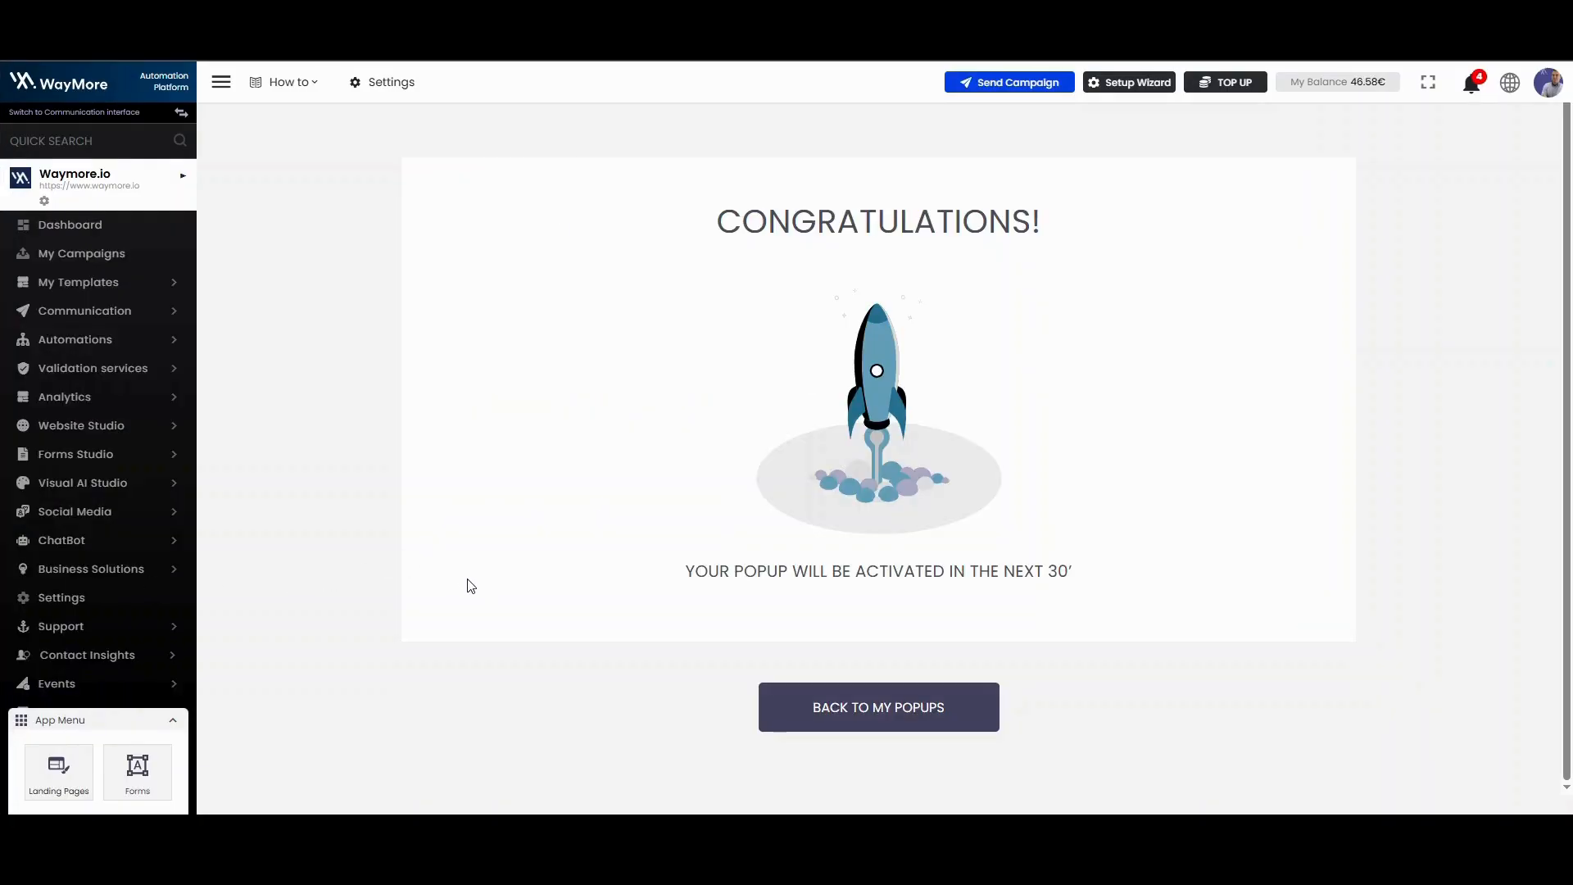
{"action": "left_click", "coordinate": [836, 699]}
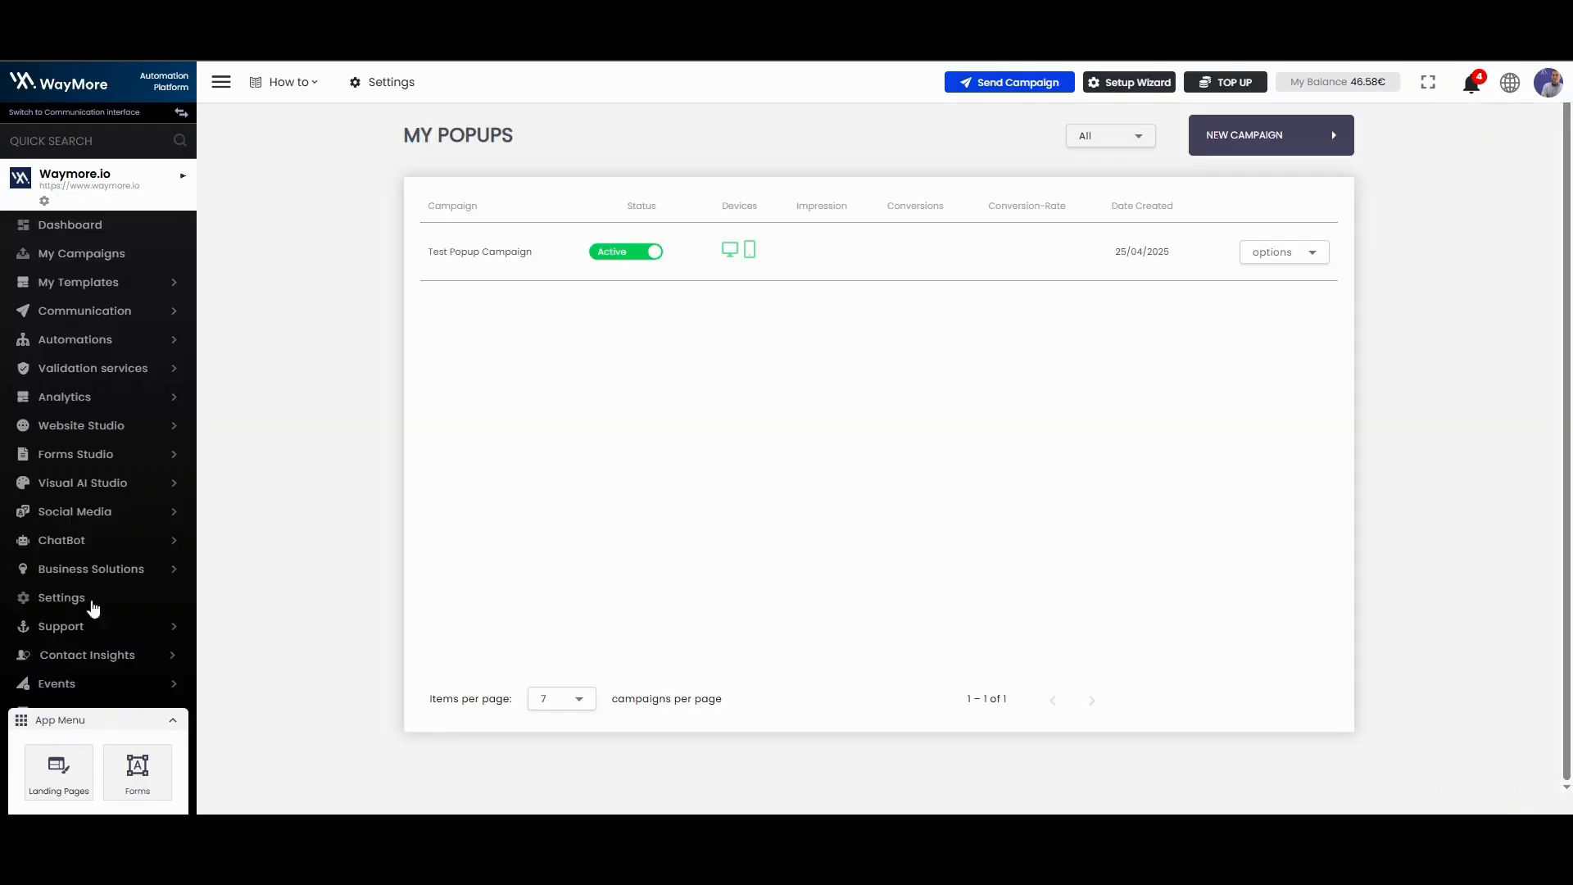
Step: Switch the status of Test Popup Campaign off and back on in the popup list
{"action": "left_click", "coordinate": [639, 255]}
{"action": "left_click", "coordinate": [640, 256]}
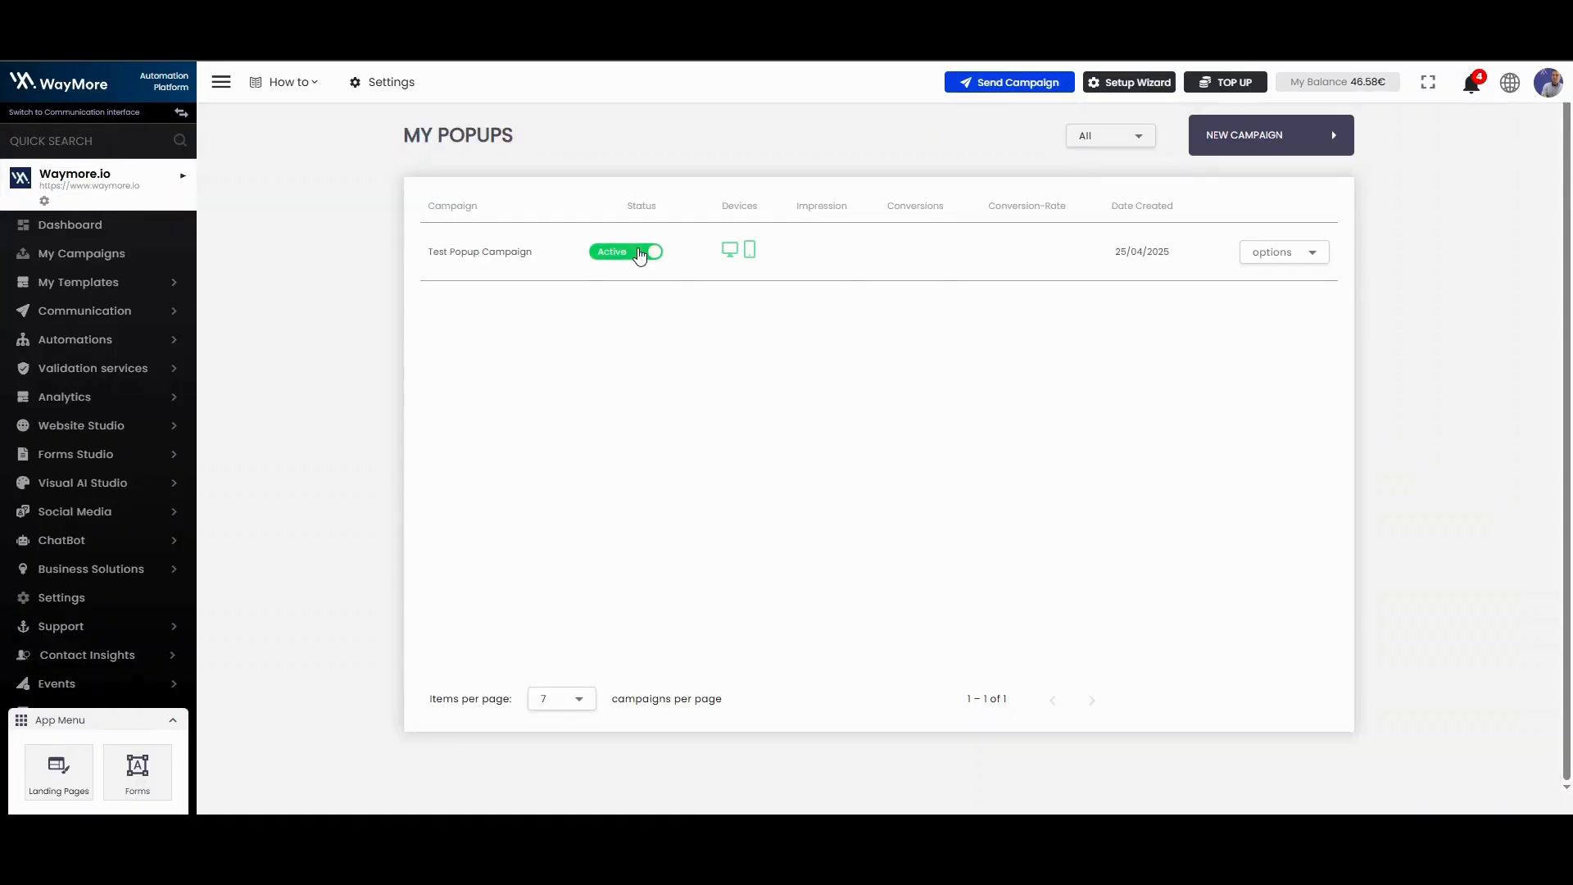